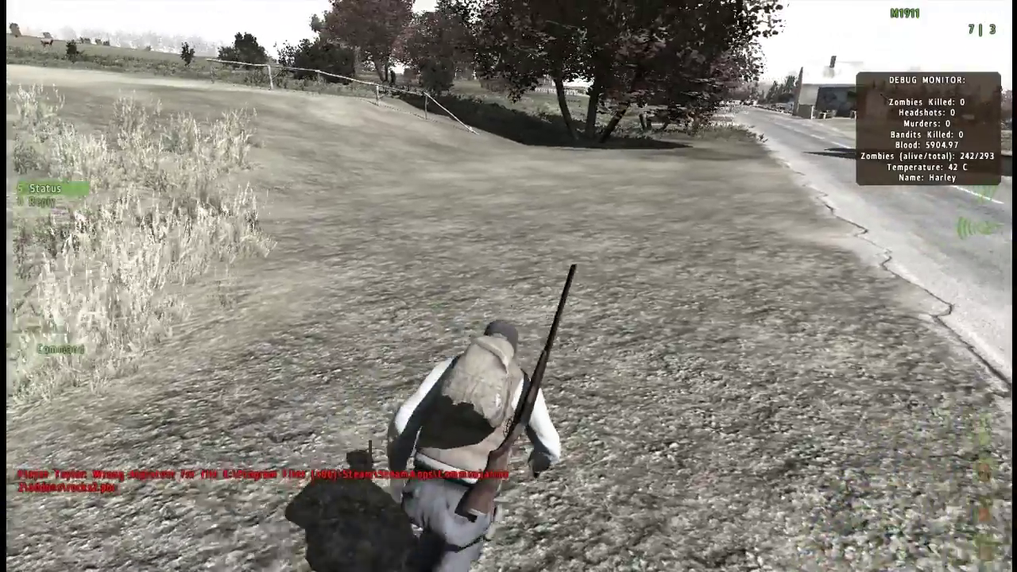
key("w")
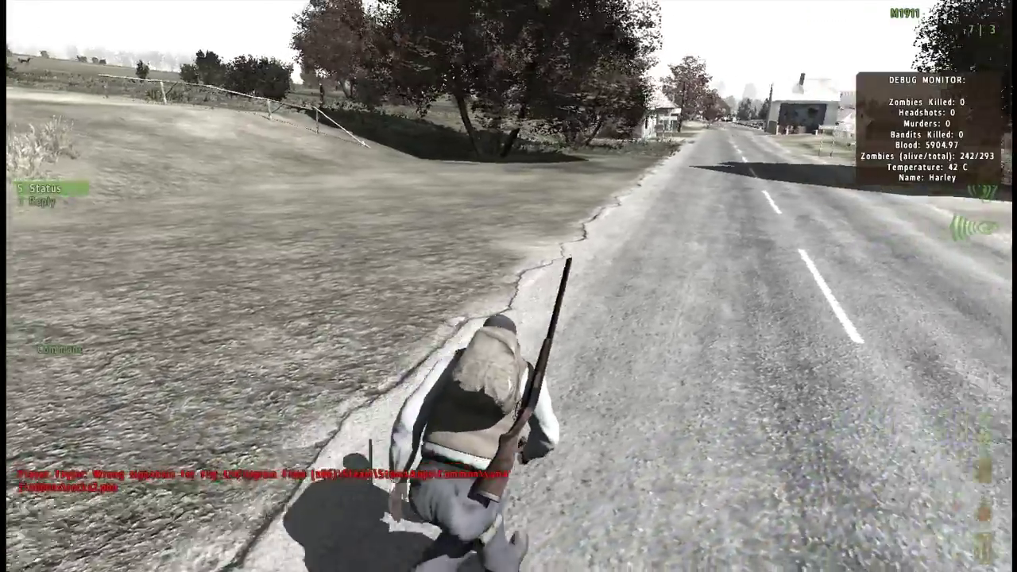
key("w")
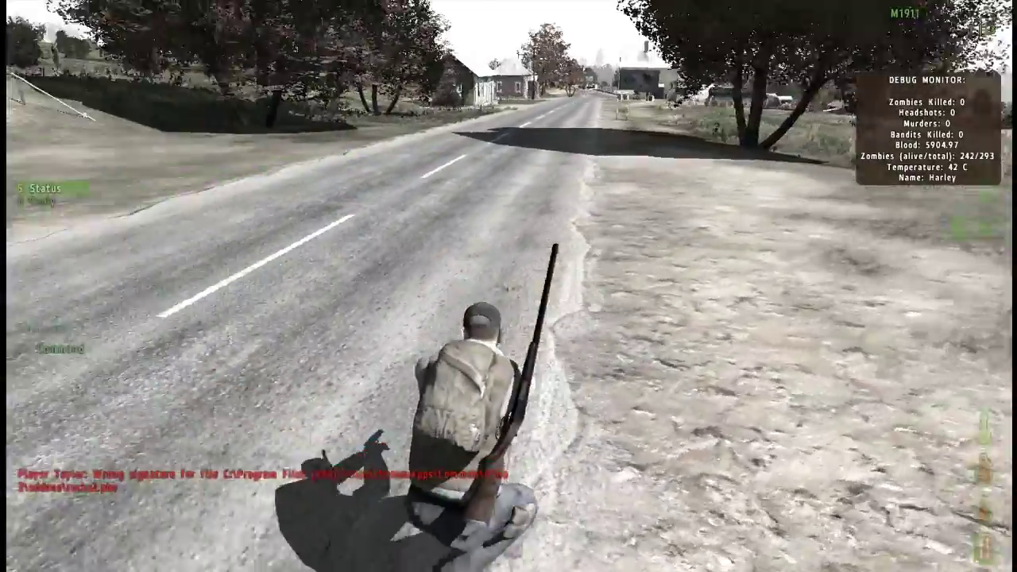
key("w")
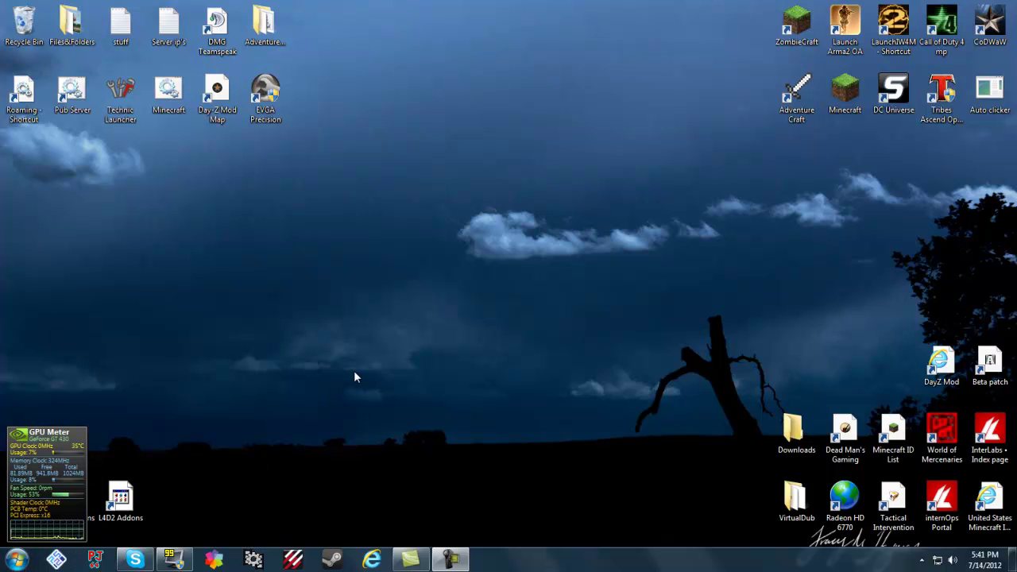
- Open the ArmA 2 folder in the Documents library
left_click(16, 560)
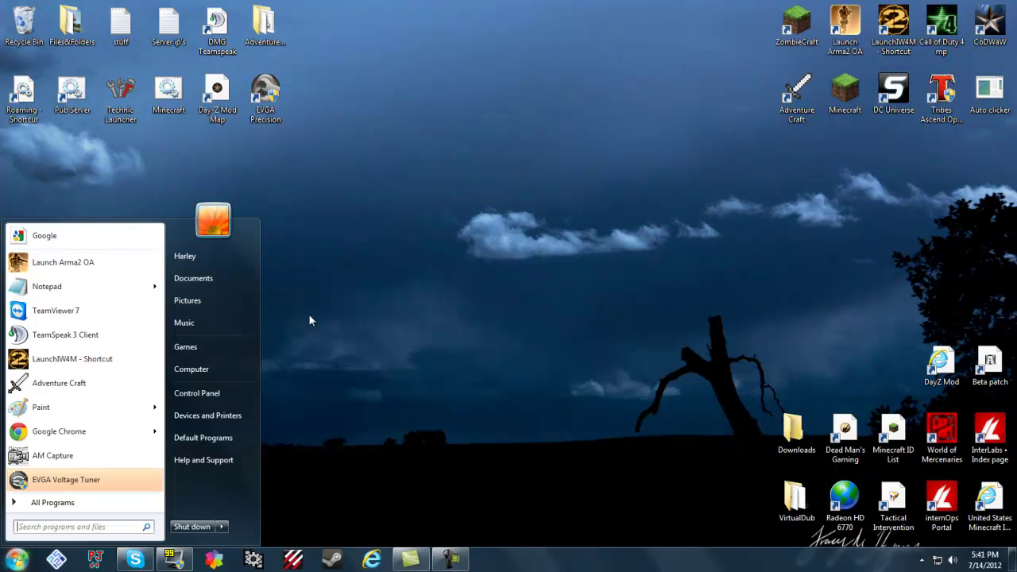
left_click(225, 280)
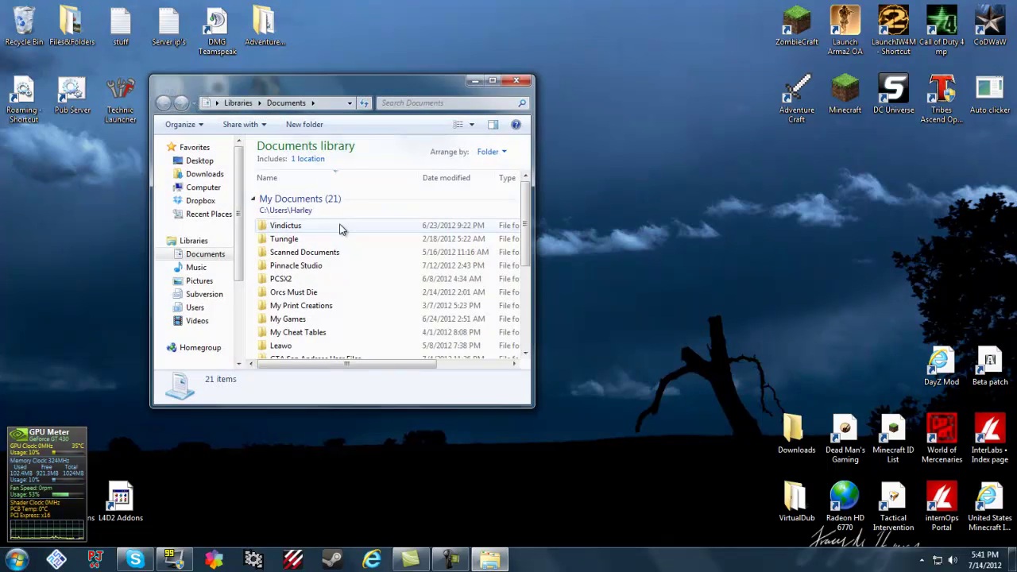
scroll(331, 263, "down", 4)
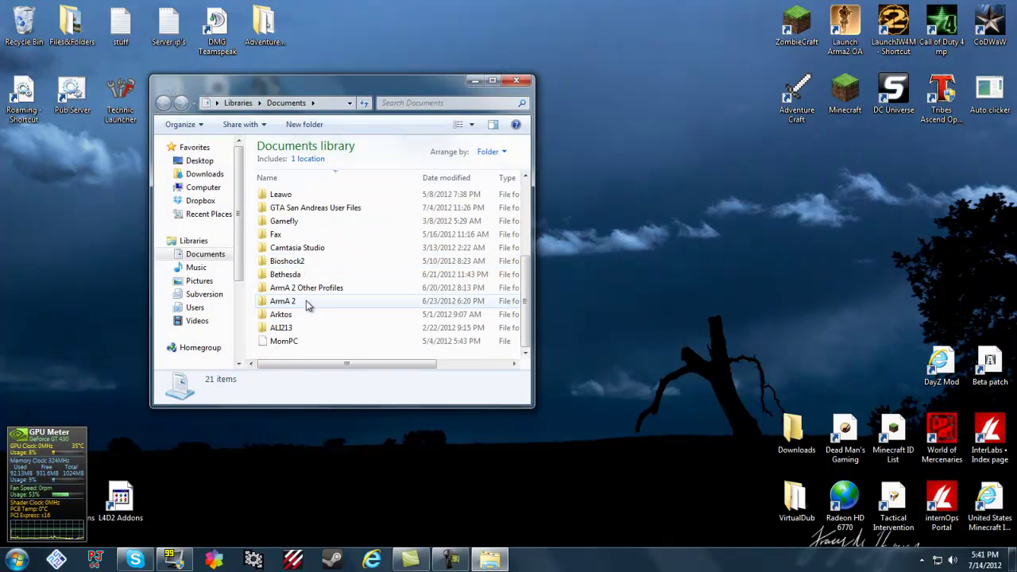
double_click(308, 306)
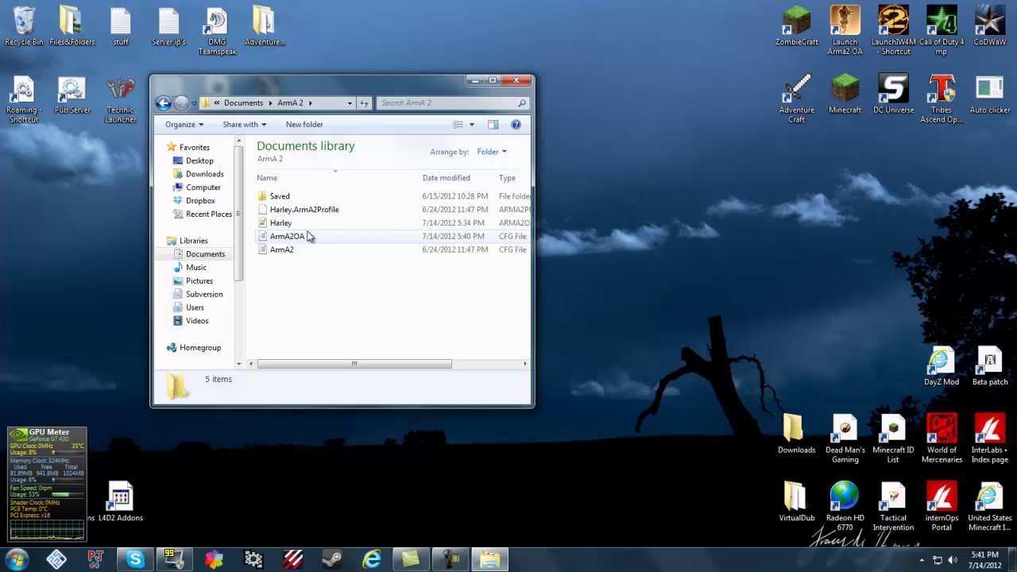
- Look inside the ArmA 2 Other Profiles folder in Documents and return to the ArmA 2 folder
key("BackSpace")
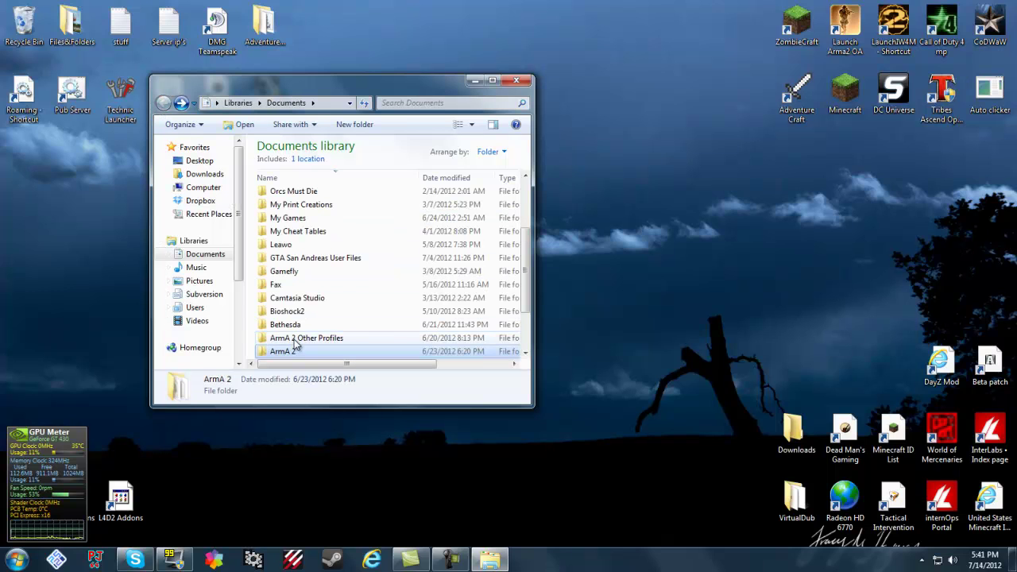
double_click(292, 338)
left_click(163, 104)
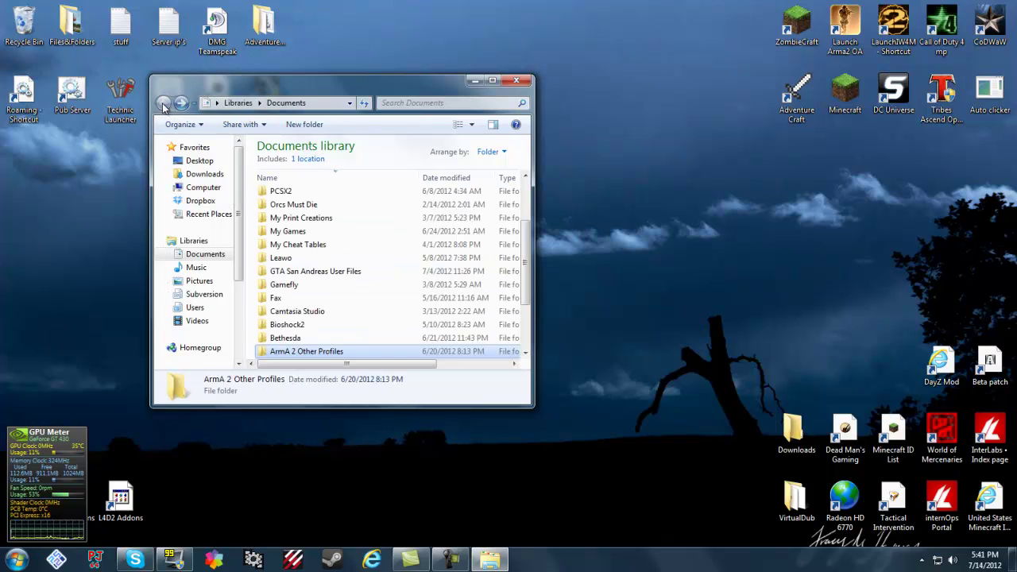
scroll(323, 340, "down", 1)
double_click(312, 327)
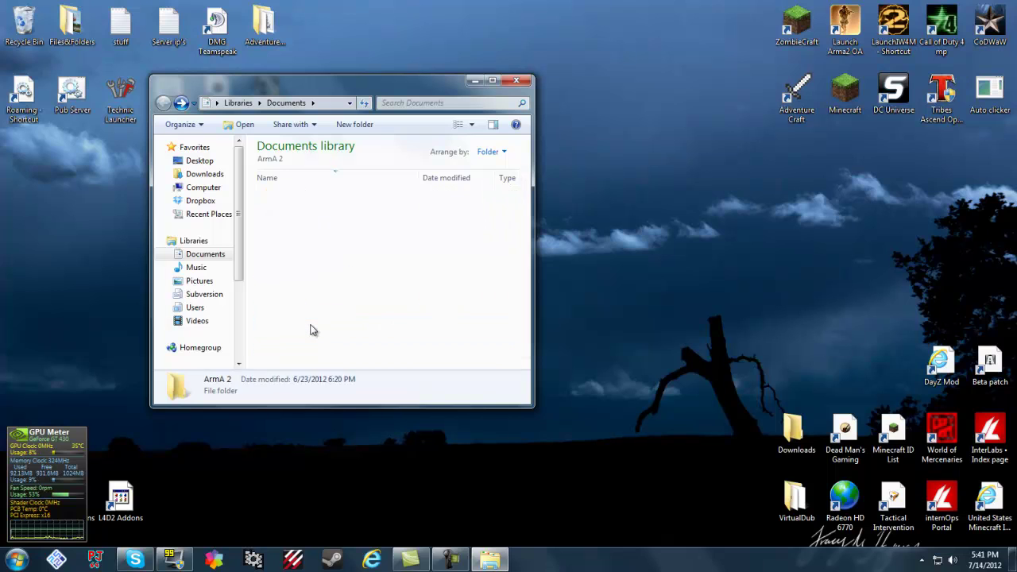
- Open the ArmA2OA configuration file and examine its resolution, render, GPU frames-ahead, vsync and anti-aliasing settings
double_click(314, 238)
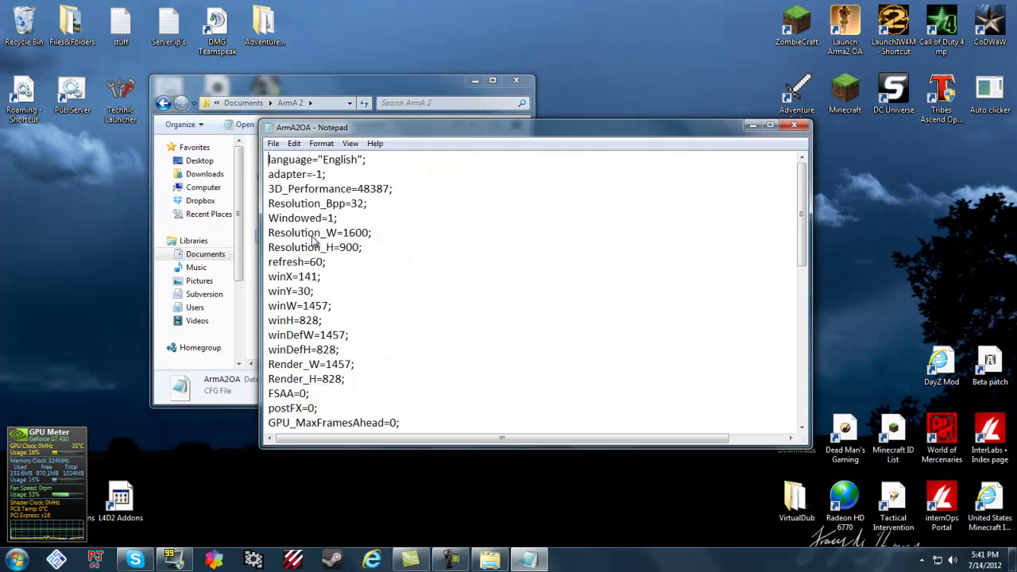
left_click_drag(379, 129, 385, 96)
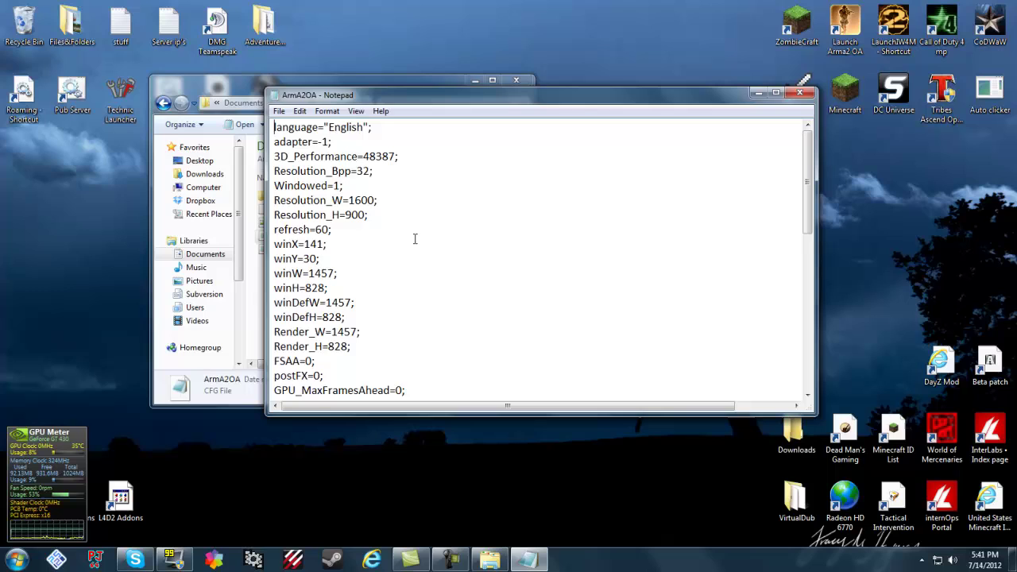
scroll(414, 238, "down", 5)
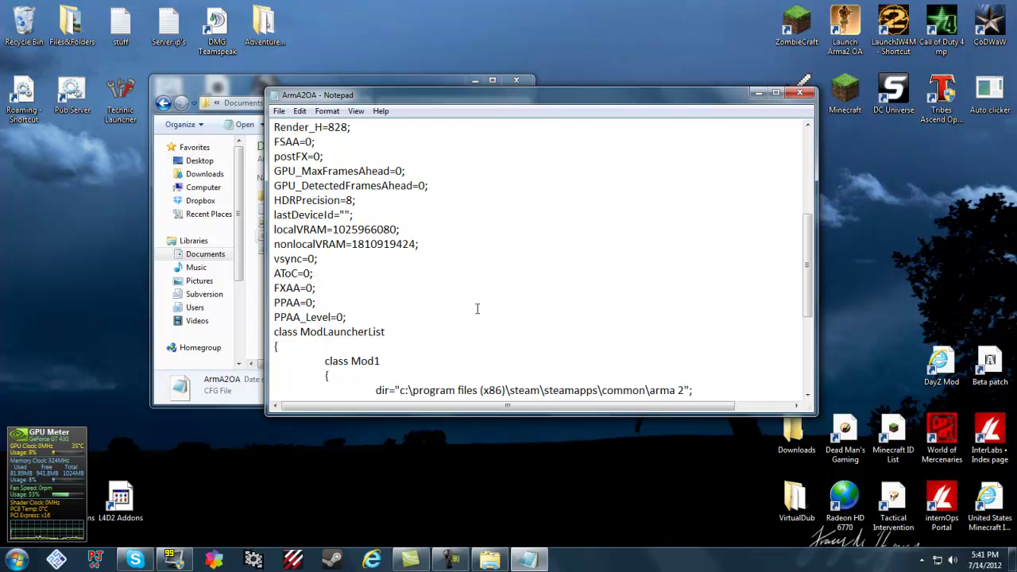
scroll(495, 311, "up", 5)
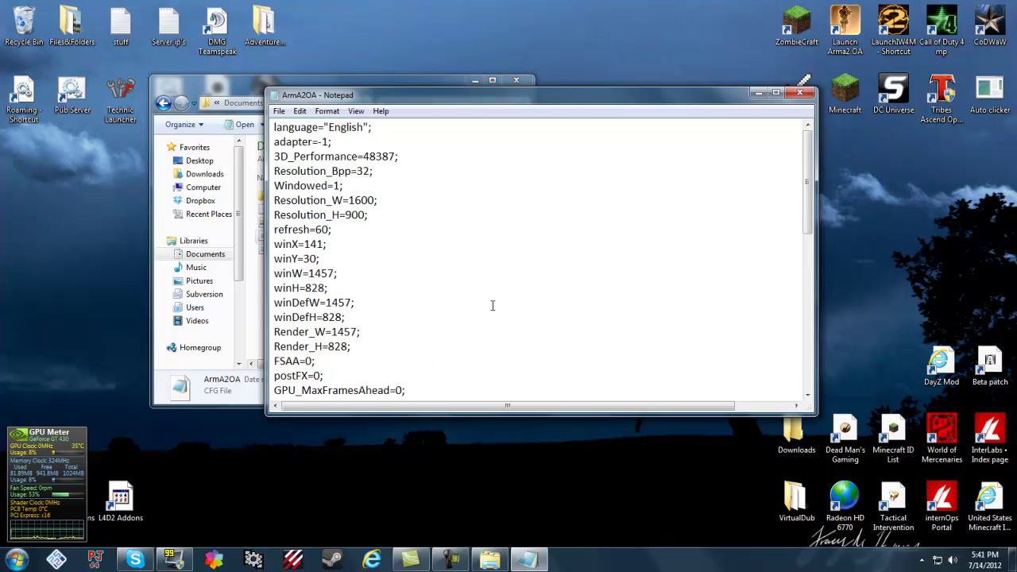
scroll(305, 212, "down", 4)
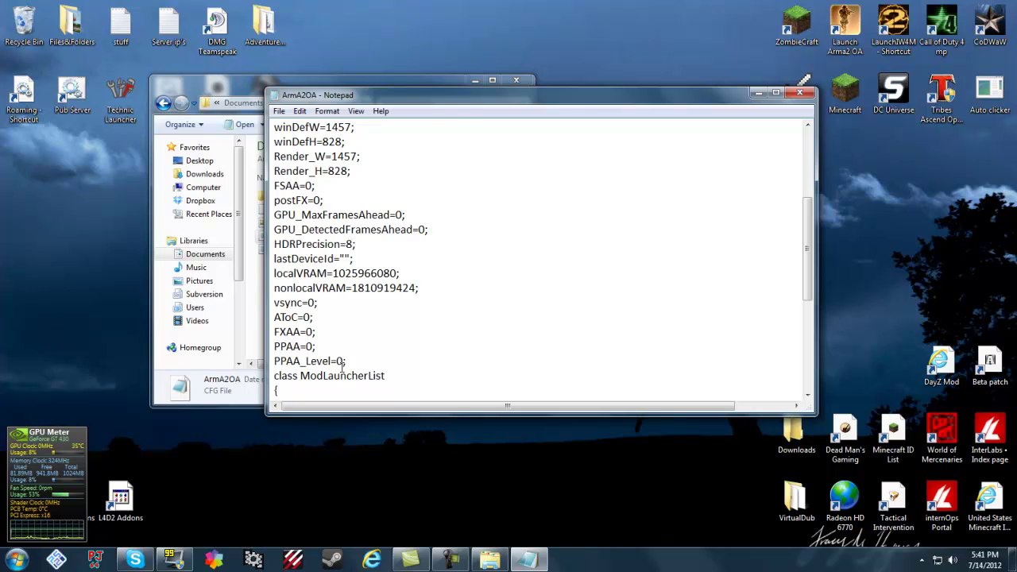
- Save the ArmA2OA configuration file and close it
left_click(279, 111)
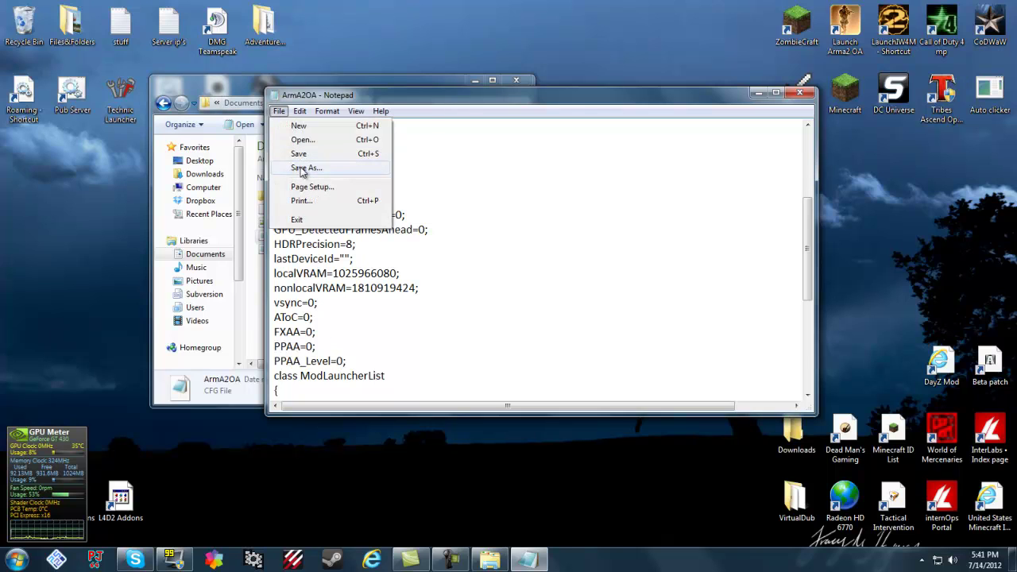
left_click(298, 153)
left_click(802, 94)
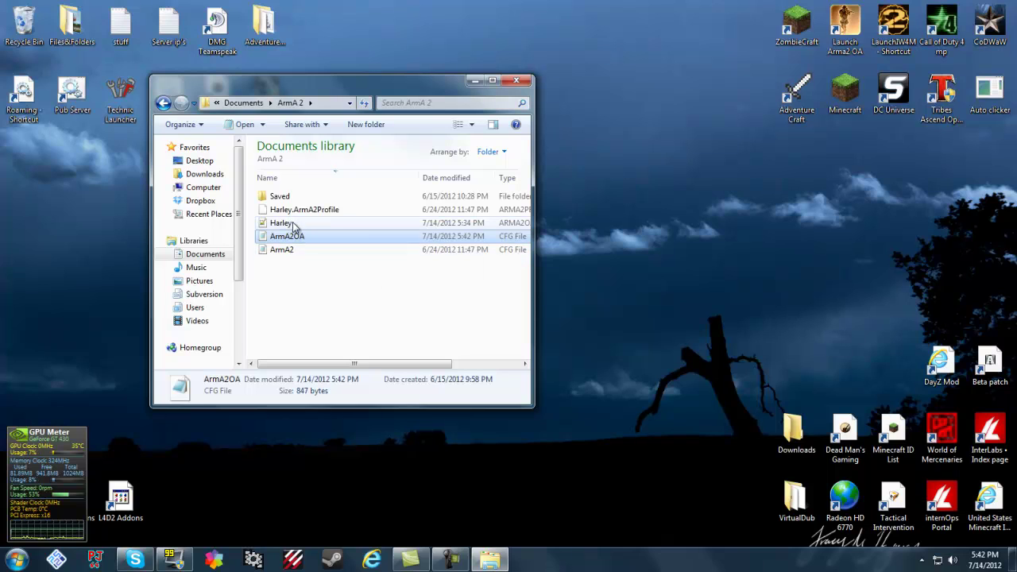
- Widen the folder window and its Type column, and open the player's ARMA2OAPROFILE file
left_click_drag(534, 228, 627, 231)
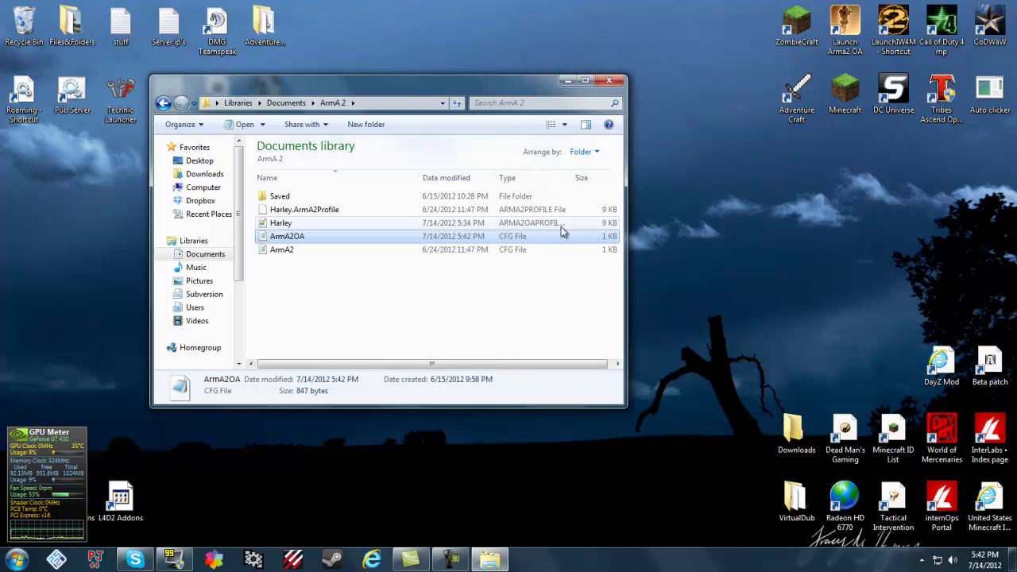
left_click_drag(576, 176, 592, 184)
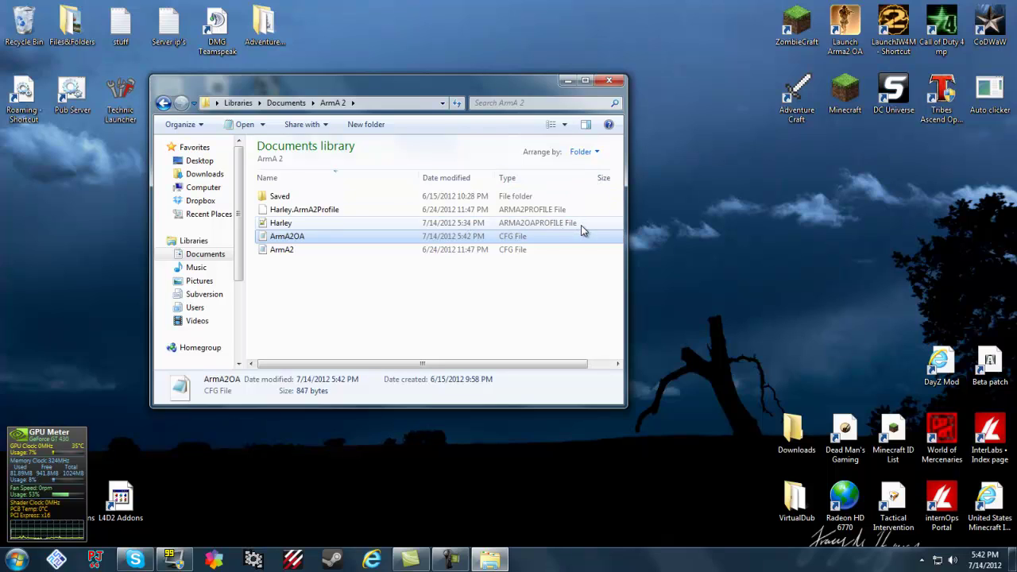
double_click(280, 223)
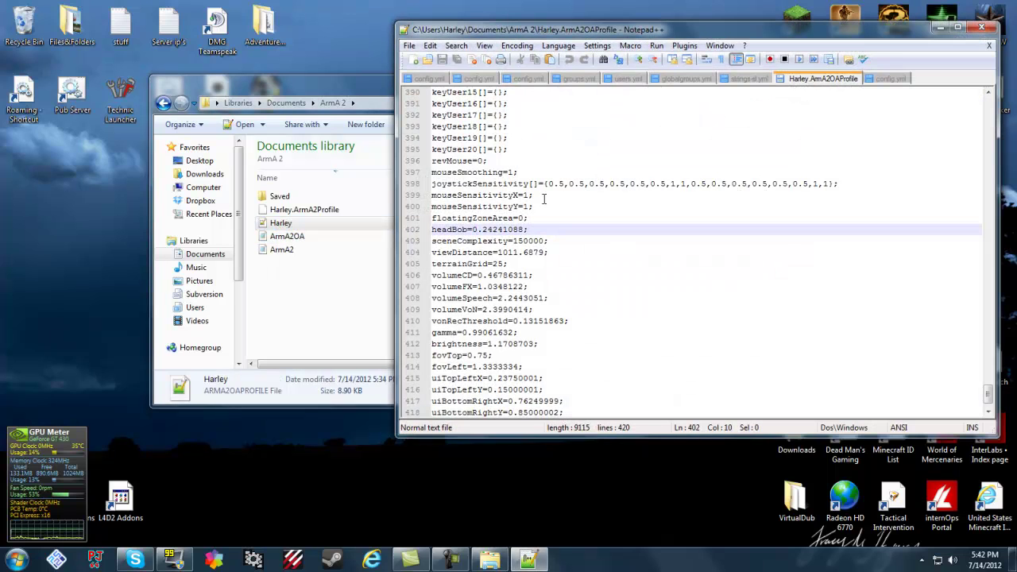
- Shorten the fovLeft value to 1.33 near the end of the profile file
left_click(545, 199)
scroll(545, 199, "down", 1)
left_click(553, 207)
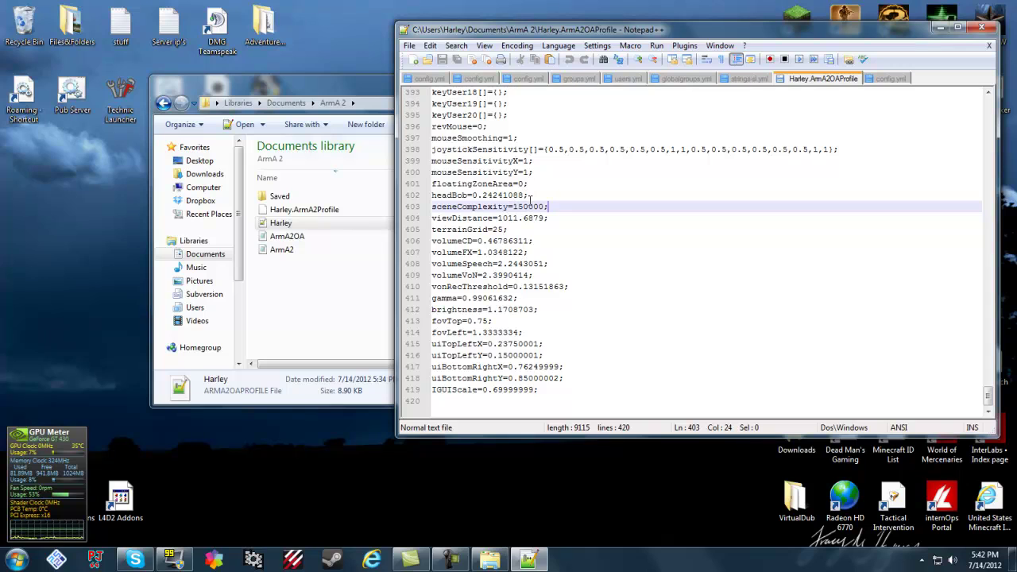
scroll(516, 310, "up", 4)
scroll(516, 310, "down", 2)
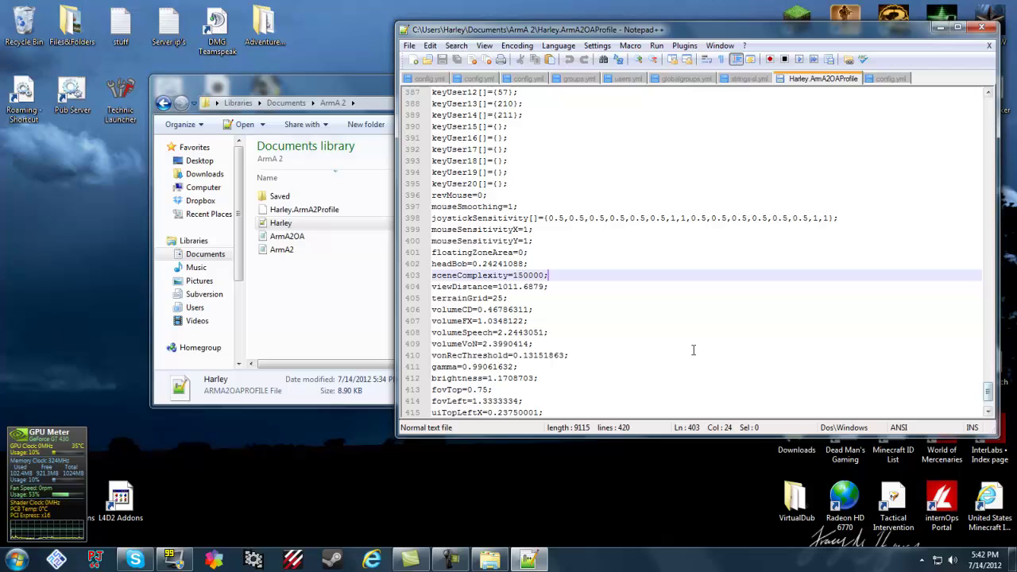
scroll(504, 365, "down", 1)
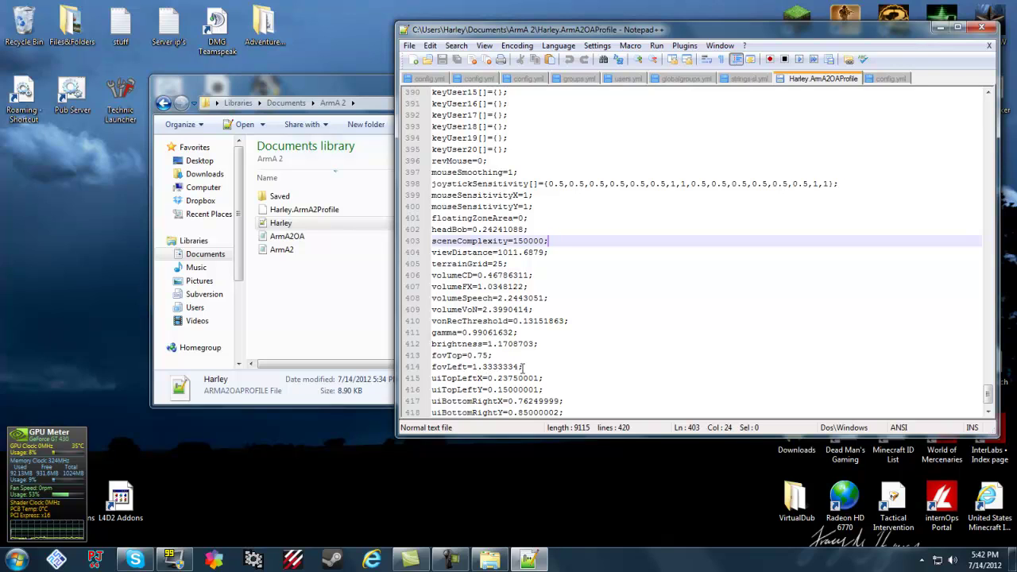
left_click_drag(521, 366, 492, 367)
key("BackSpace")
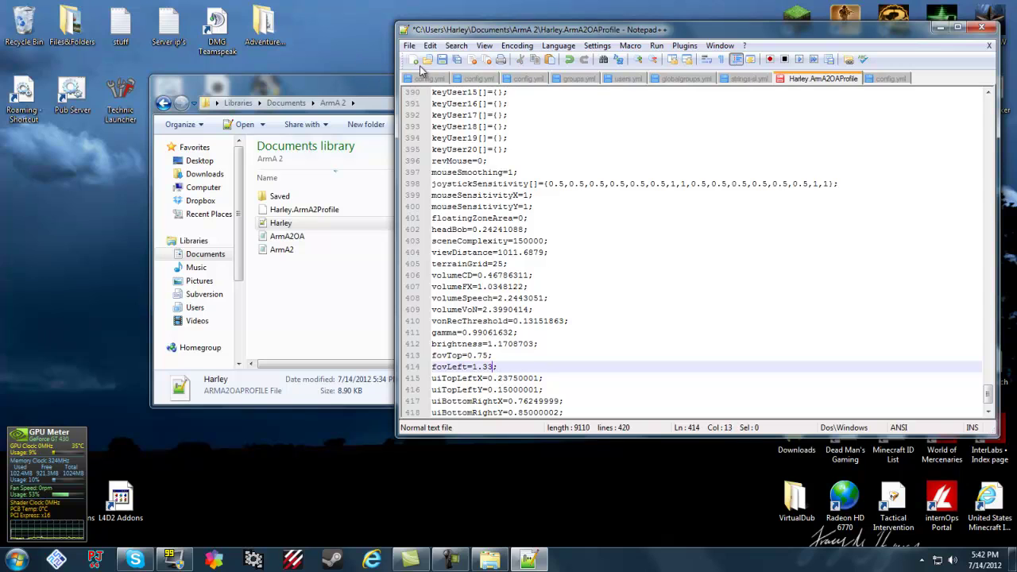
left_click(410, 46)
left_click(706, 103)
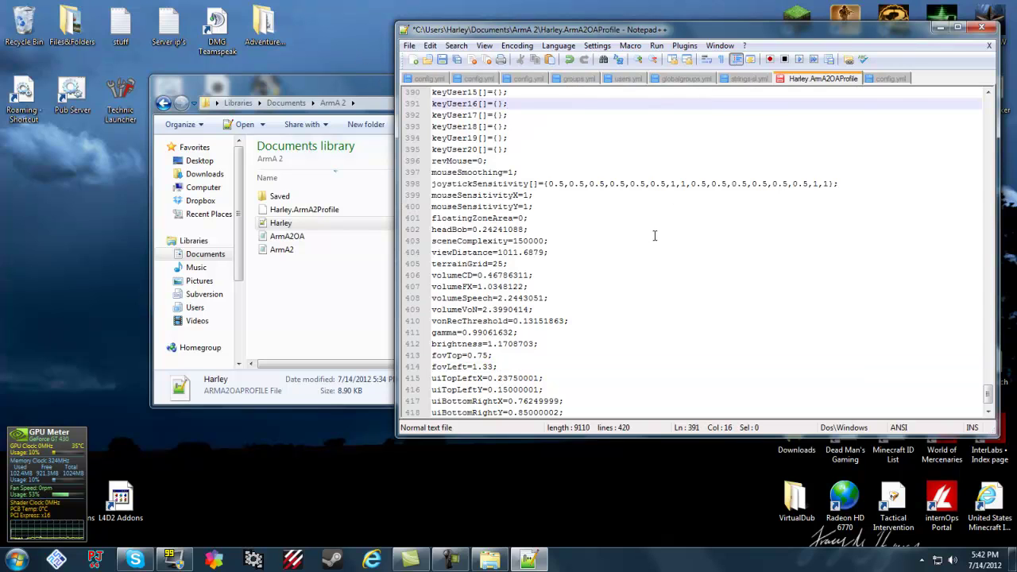
- Find the mouseSmoothing line in the profile file by searching for "mouse", and set its value to 1
scroll(535, 276, "up", 2)
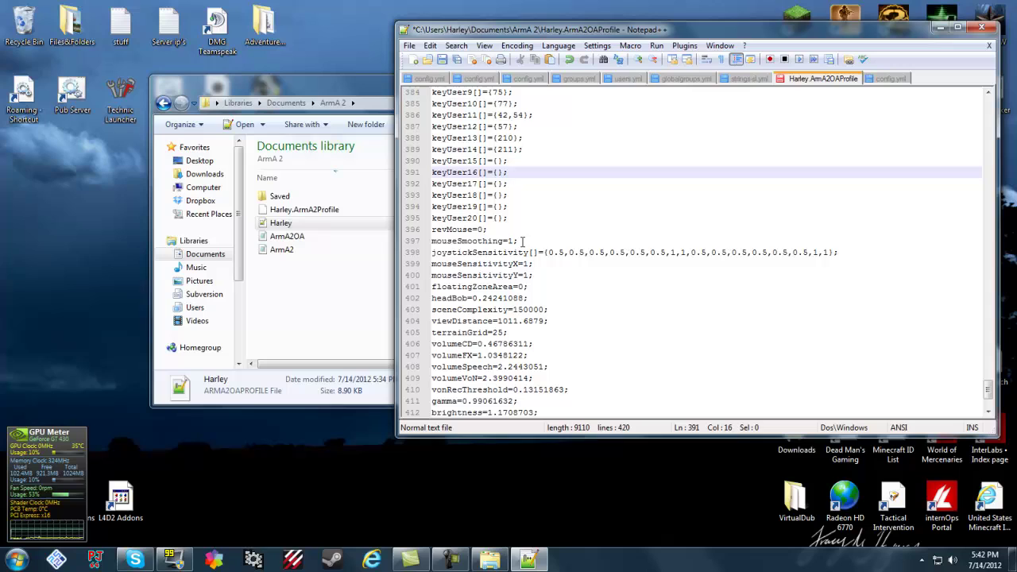
scroll(501, 302, "up", 2)
scroll(474, 355, "down", 1)
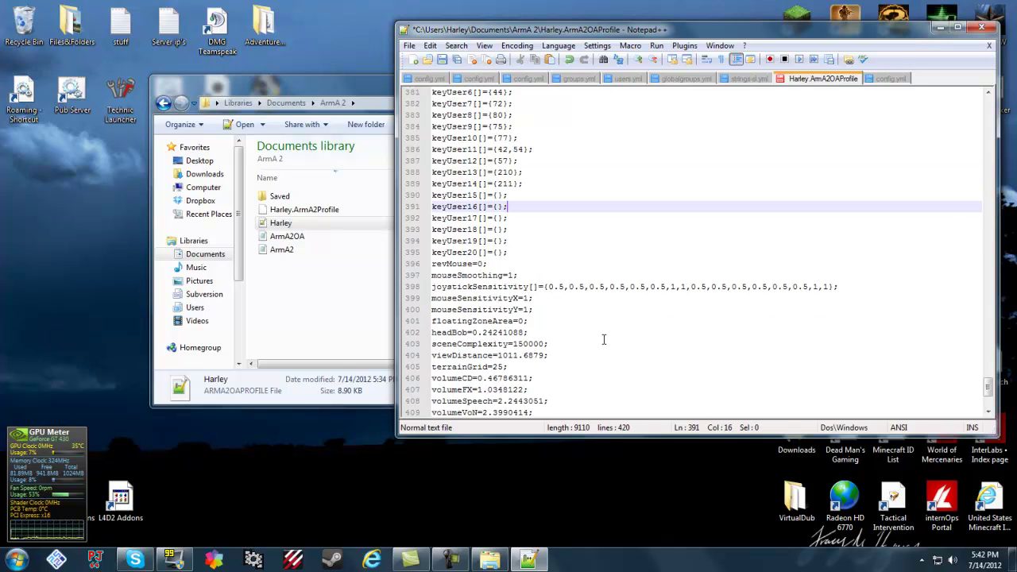
key("ctrl+f")
type("mouse")
key("Return")
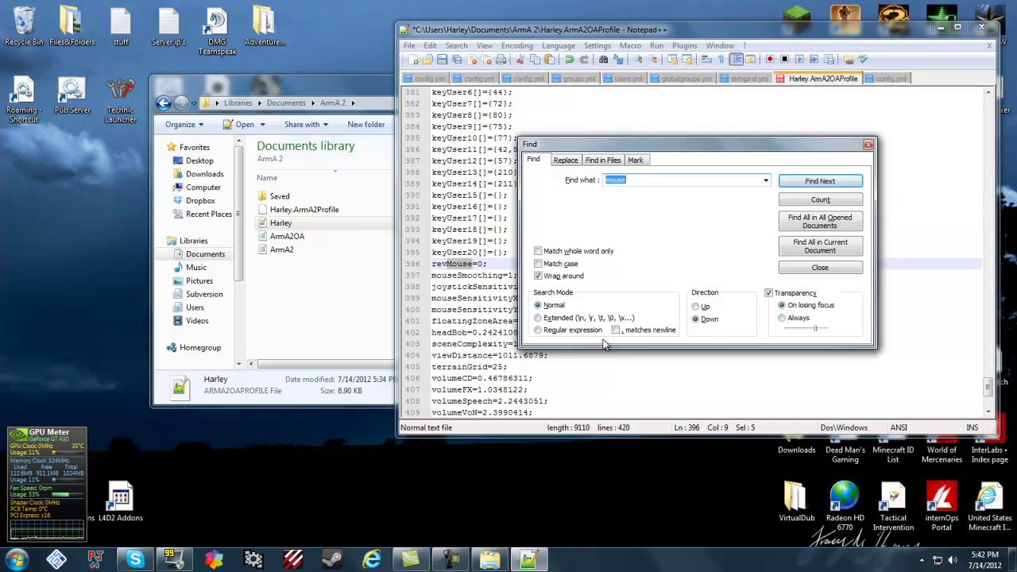
key("Return")
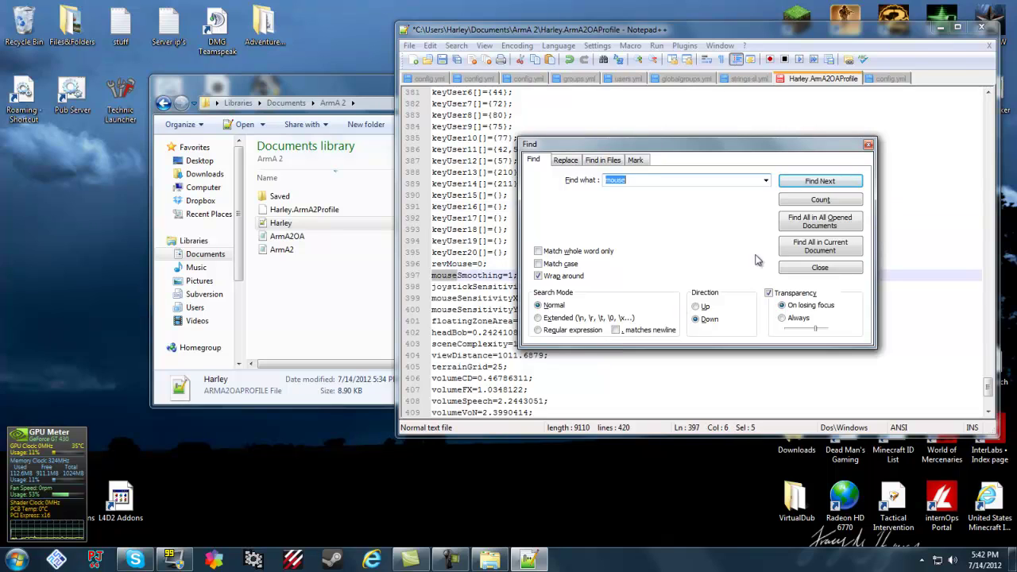
left_click(869, 143)
left_click(512, 276)
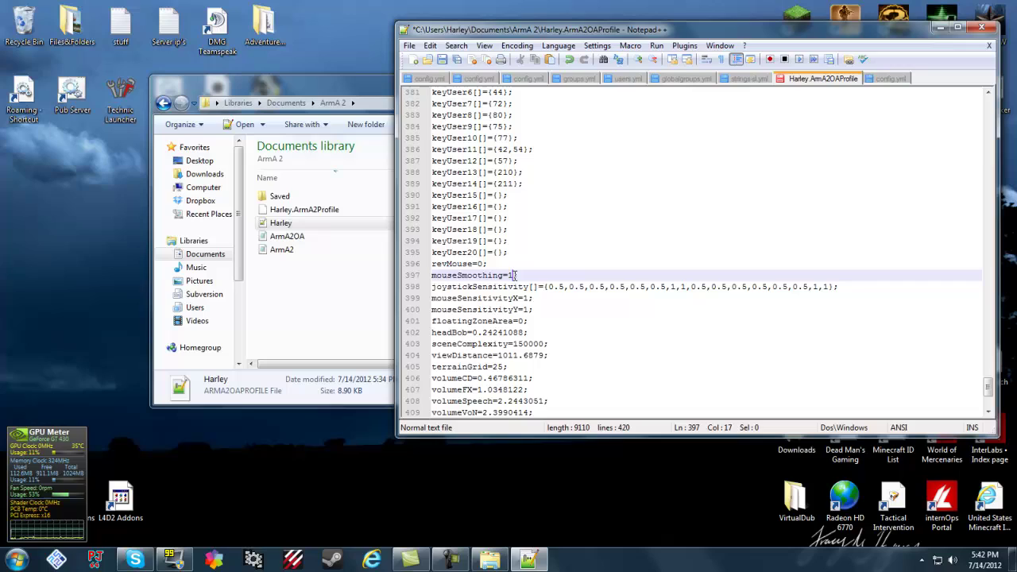
type("1")
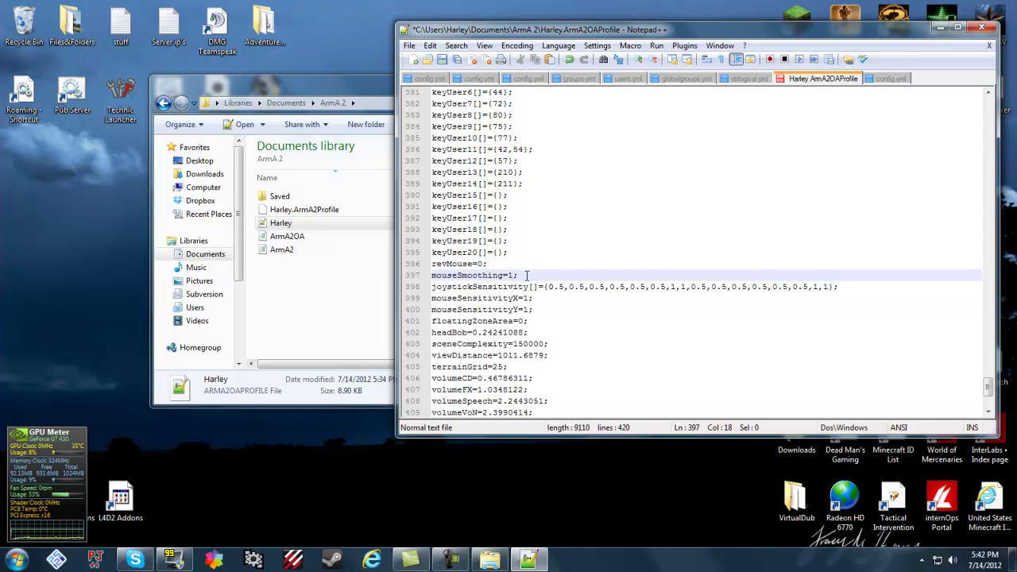
- Save the edited profile file and close both the text editor and the ArmA 2 folder window
scroll(525, 275, "up", 1)
scroll(524, 275, "up", 1)
scroll(509, 287, "down", 2)
scroll(477, 301, "down", 3)
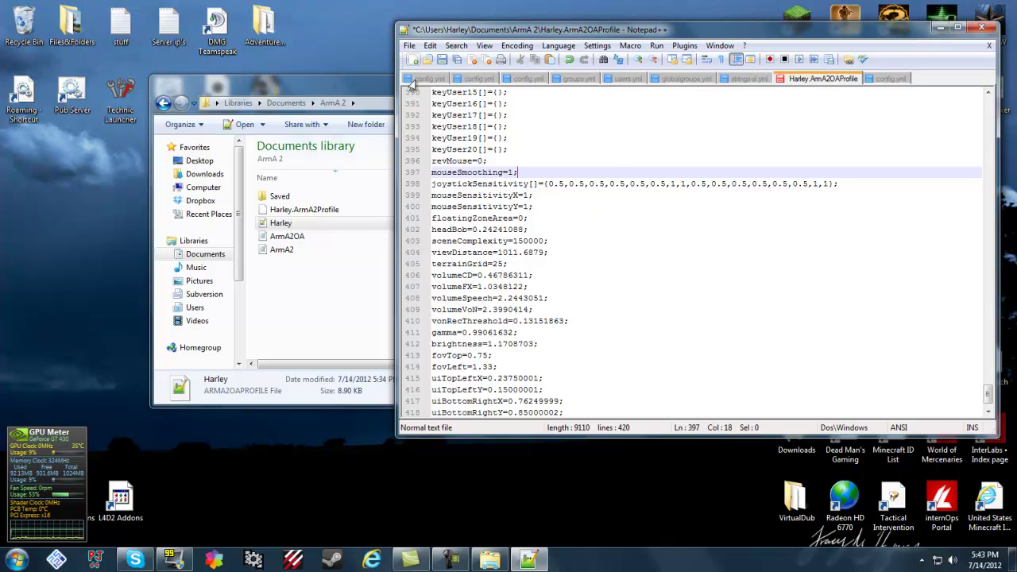
left_click(409, 45)
left_click(433, 101)
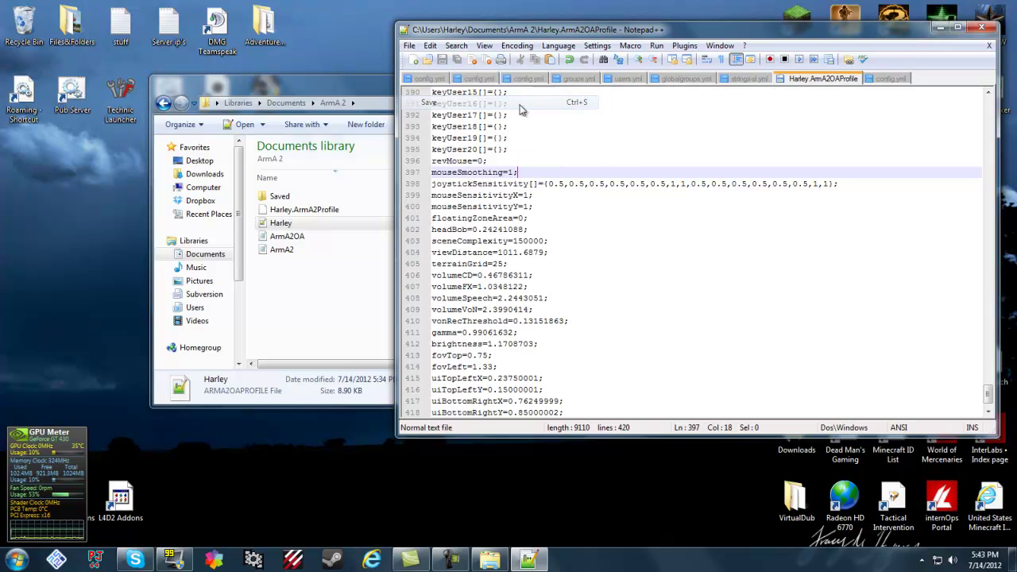
left_click(982, 27)
left_click_drag(427, 89, 499, 87)
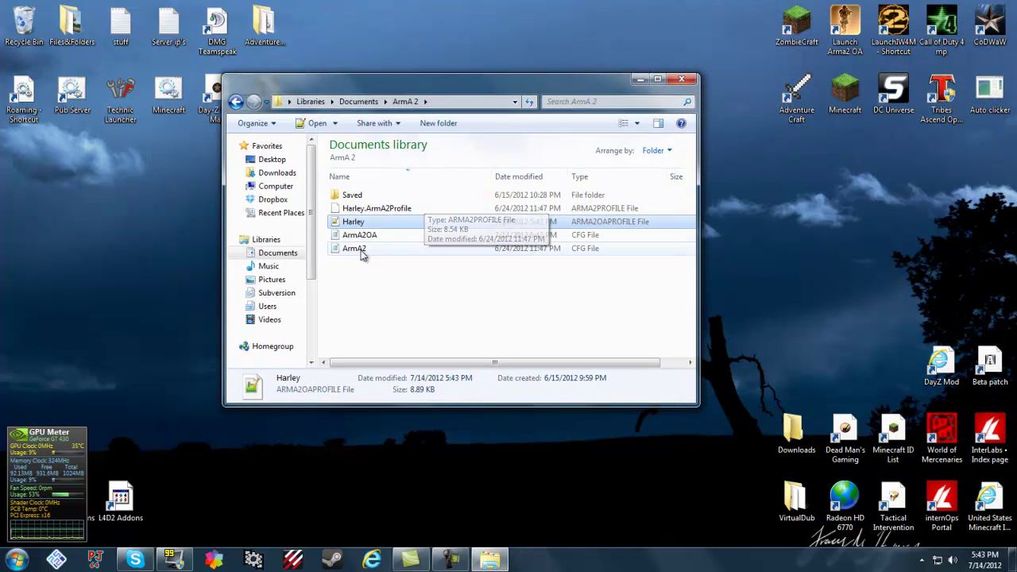
left_click(681, 78)
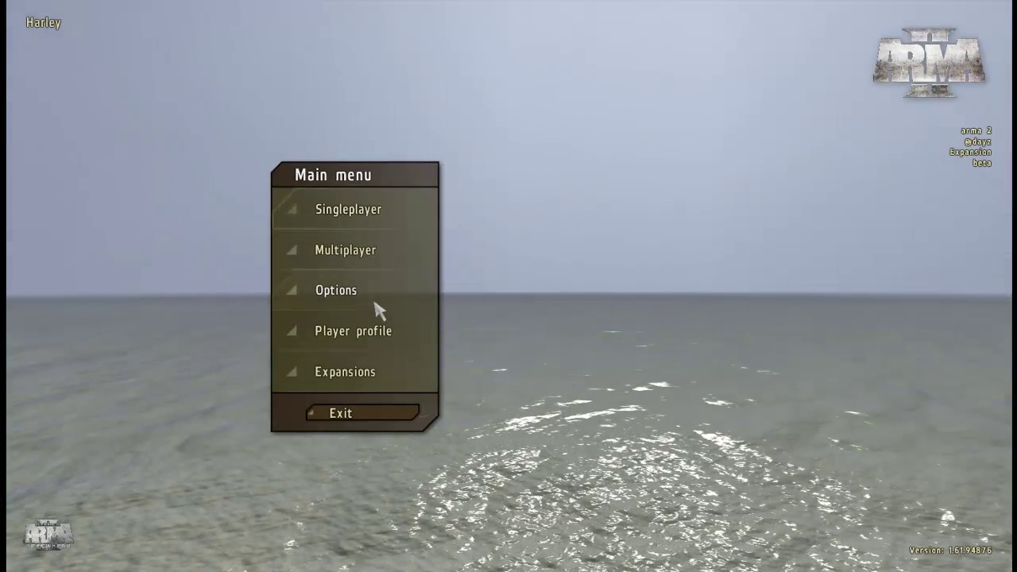
- In the running ArmA 2 game, open the video options and set the visibility to about 1052
left_click(375, 303)
left_click(405, 209)
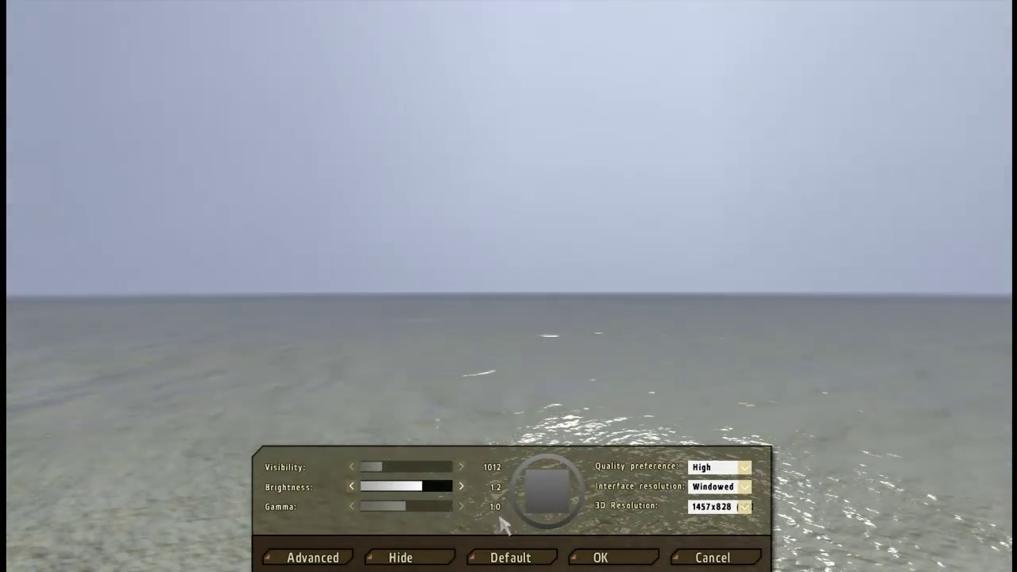
mouse_move(390, 470)
left_mouse_down()
mouse_move(447, 473)
mouse_move(387, 472)
left_mouse_up()
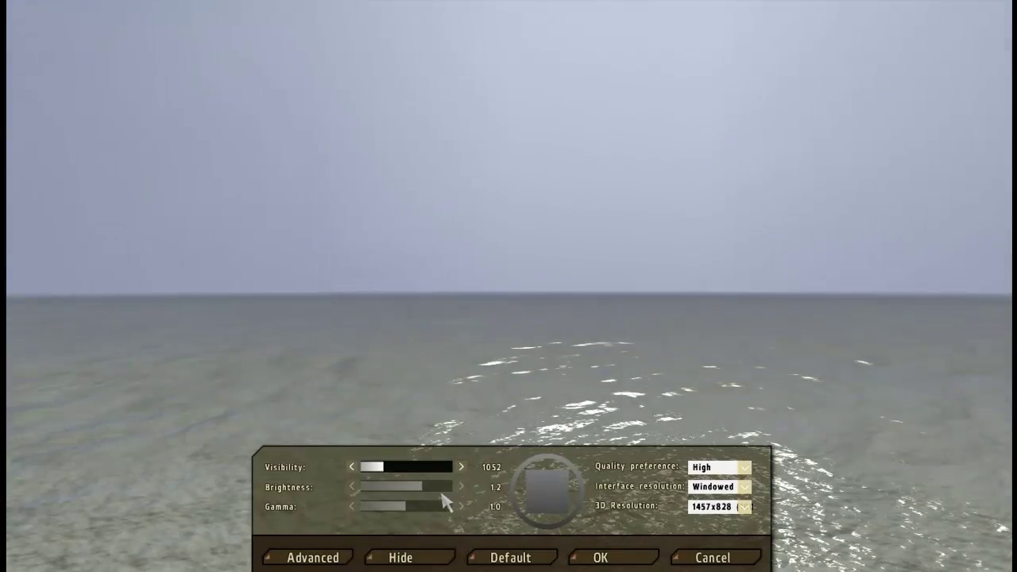
- Review the available interface resolution and 3D resolution choices without changing either setting
left_click(724, 488)
left_click(726, 492)
left_click(728, 507)
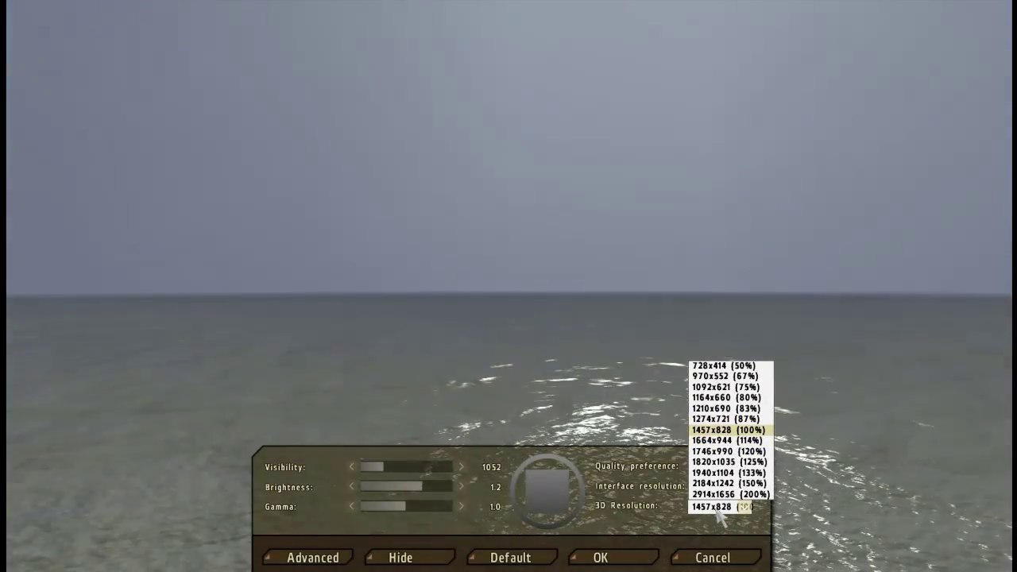
left_click(720, 509)
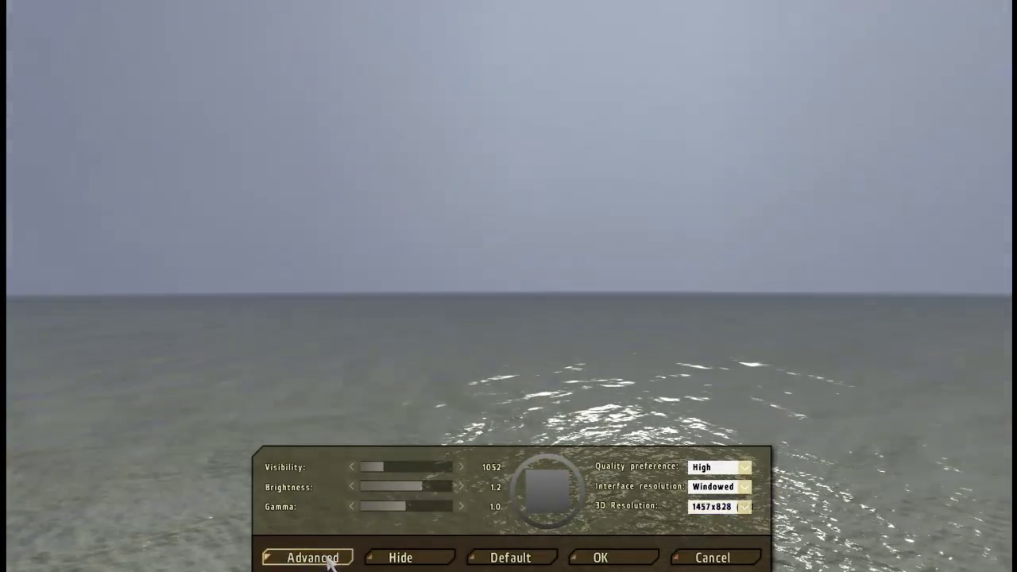
- Show the advanced video settings, choose Normal texture detail, and check the video memory, anisotropic filtering and antialiasing choices
left_click(326, 558)
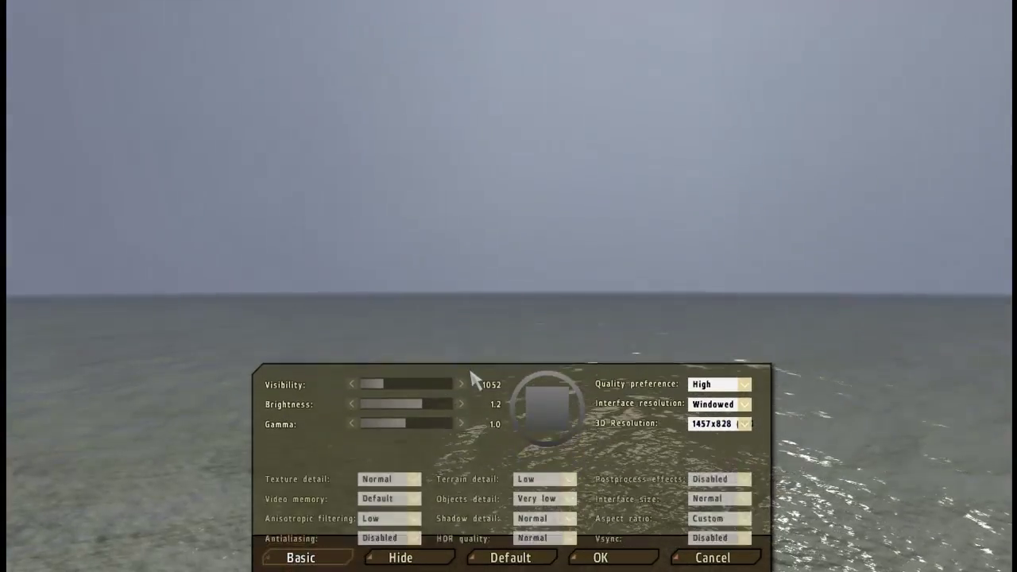
left_click(410, 437)
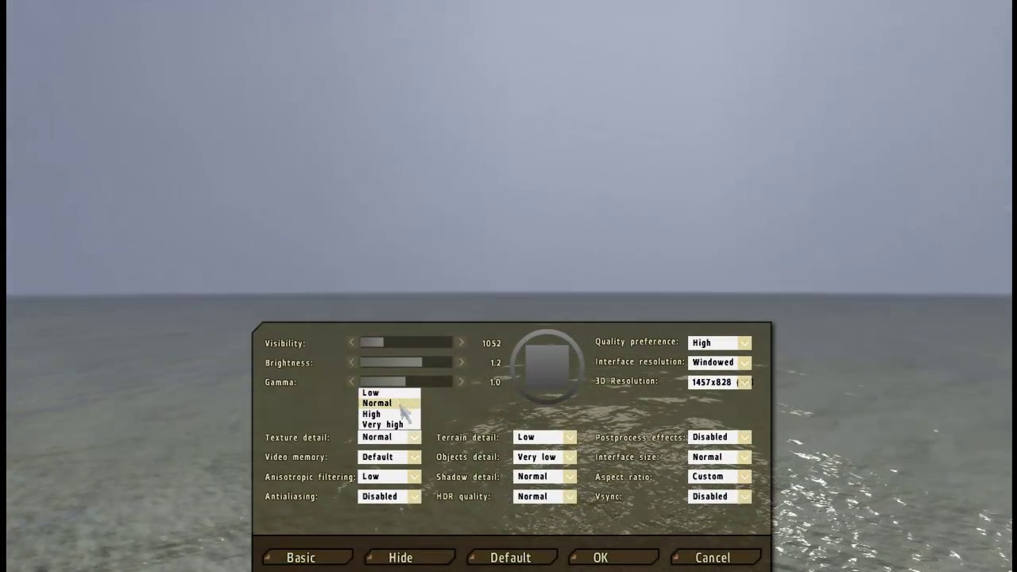
left_click(401, 404)
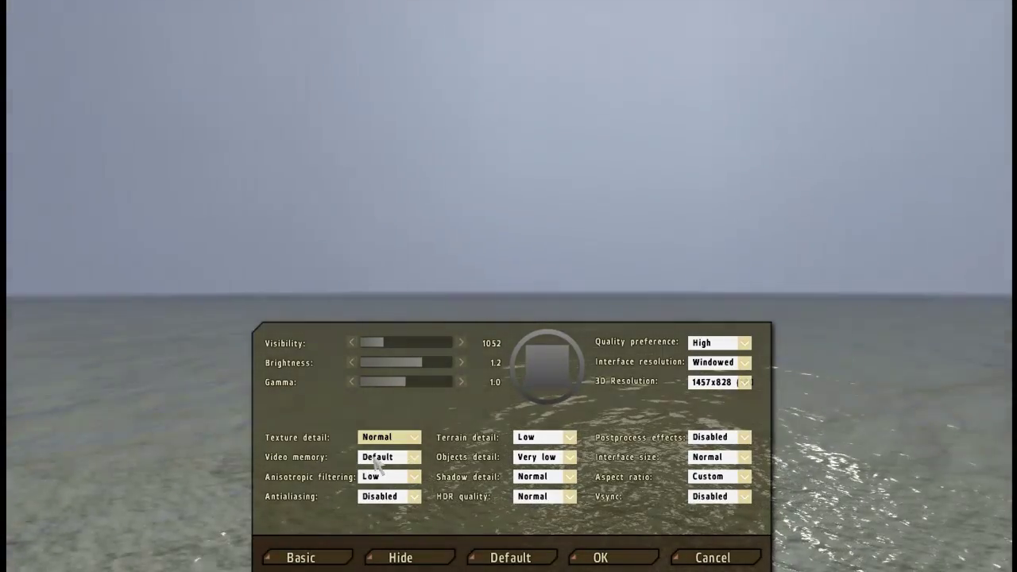
left_click(377, 459)
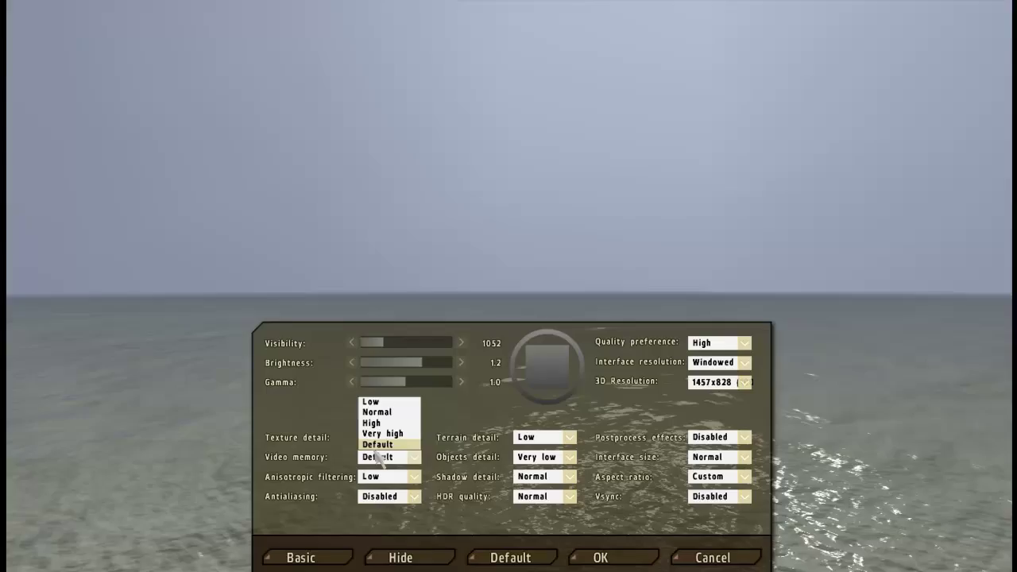
left_click(380, 459)
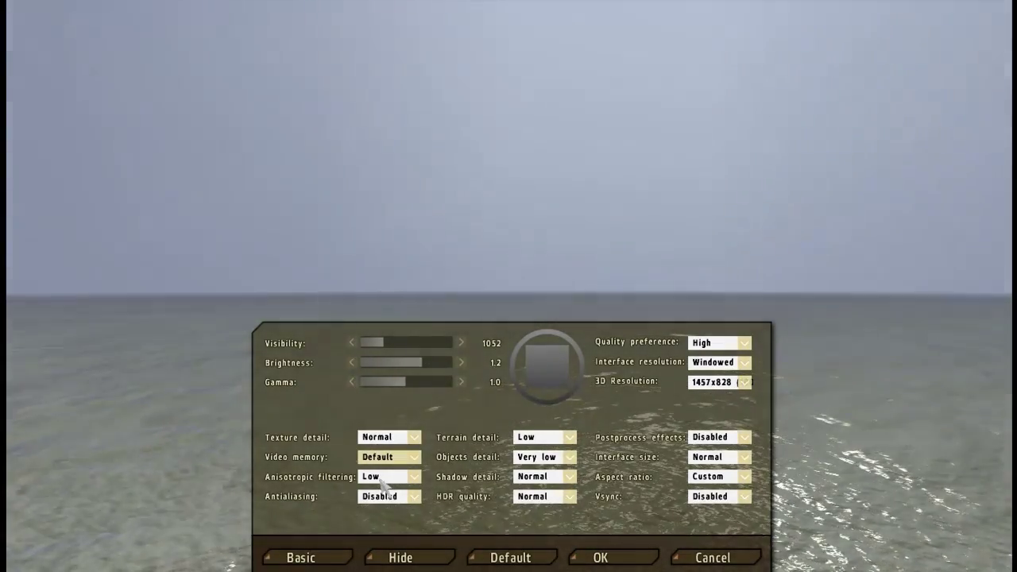
left_click(381, 480)
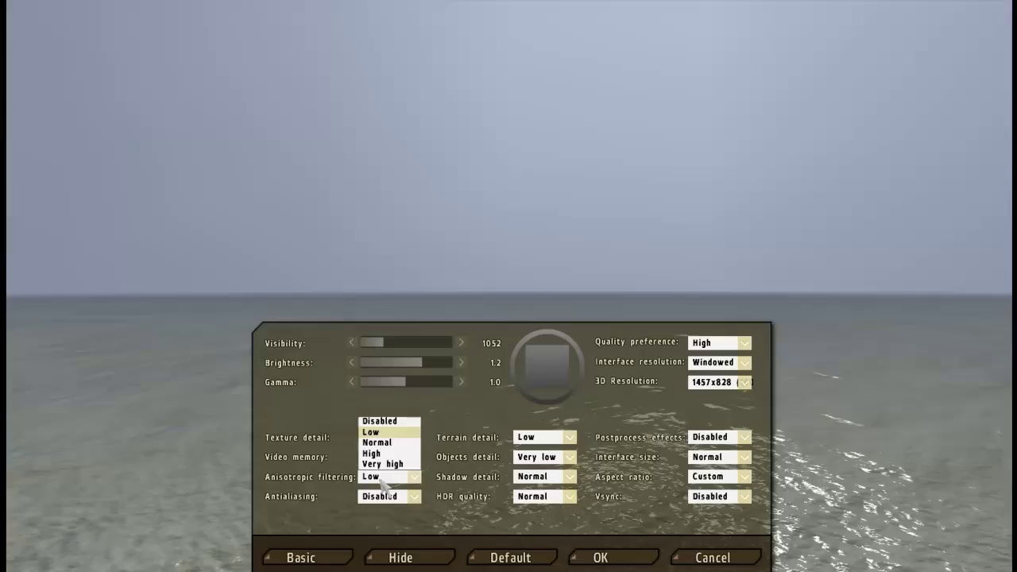
left_click(382, 480)
left_click(384, 495)
left_click(385, 496)
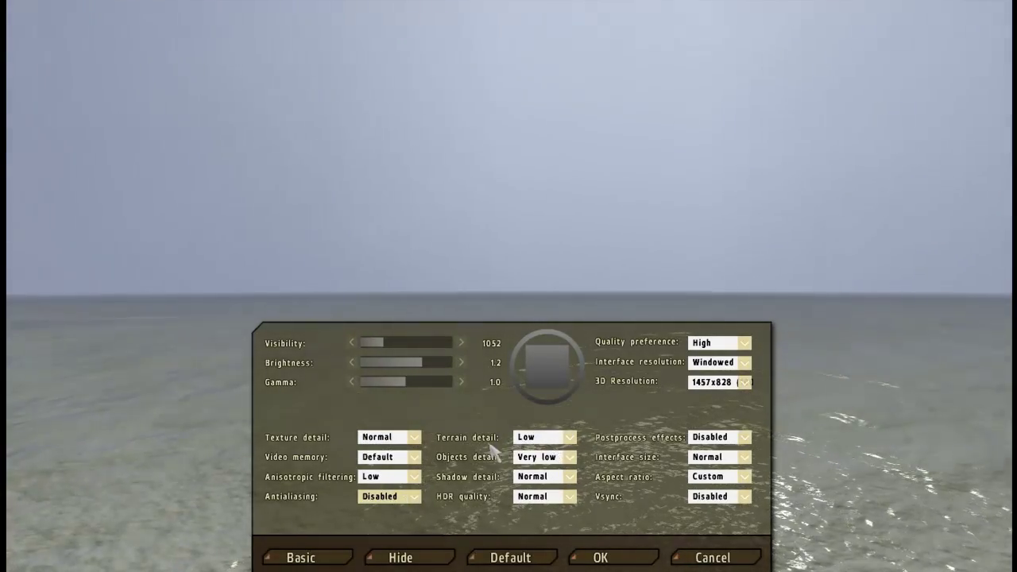
- Review the choices for terrain detail, objects detail, shadow detail and HDR quality without changing them
left_click(547, 438)
left_click(548, 443)
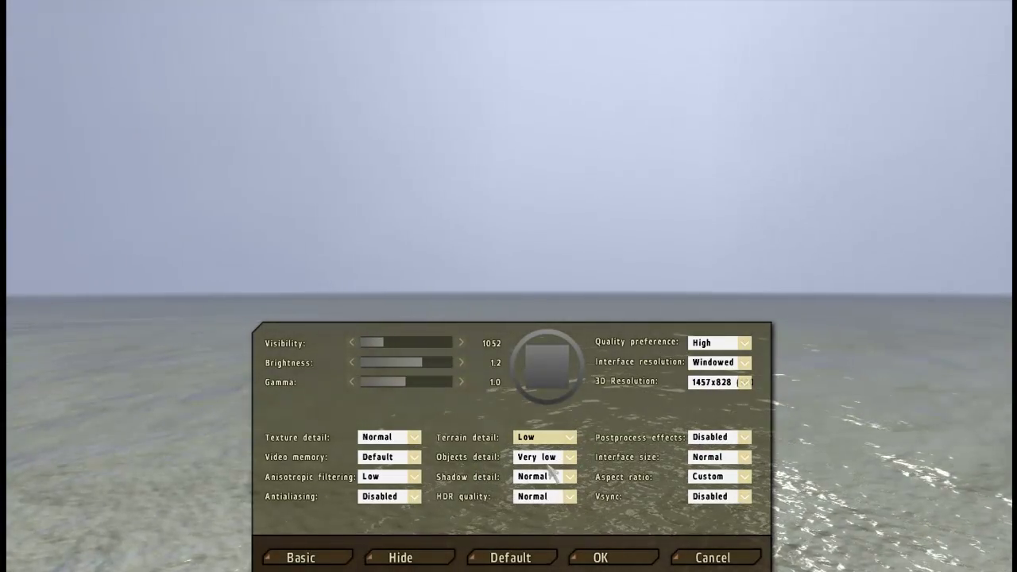
left_click(527, 461)
left_click(528, 461)
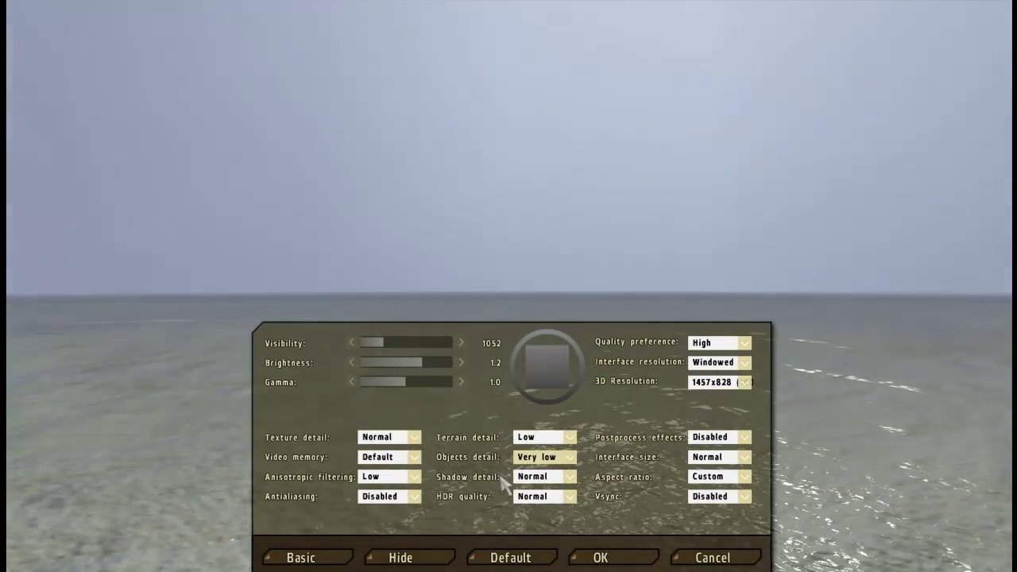
left_click(533, 478)
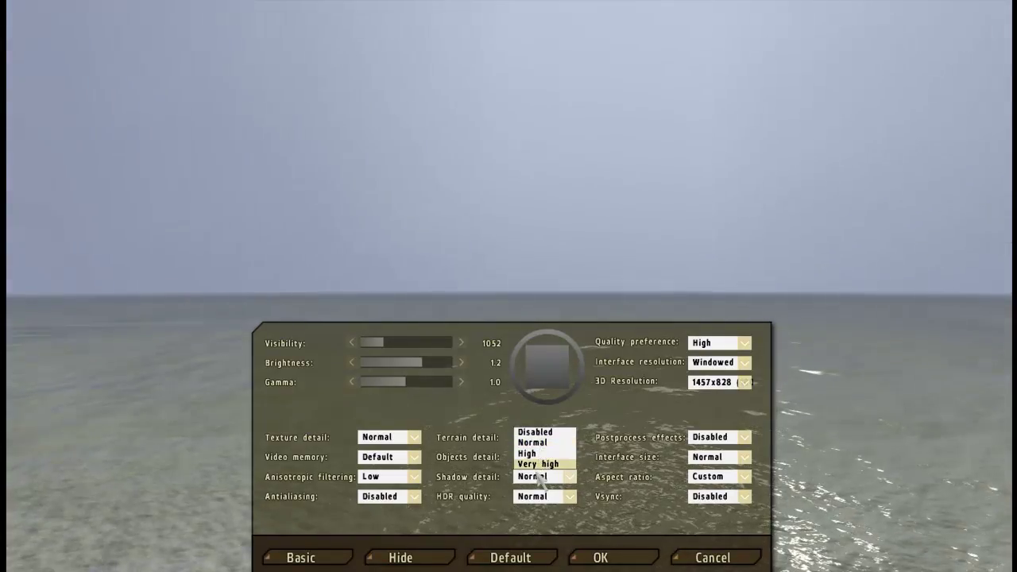
left_click(540, 476)
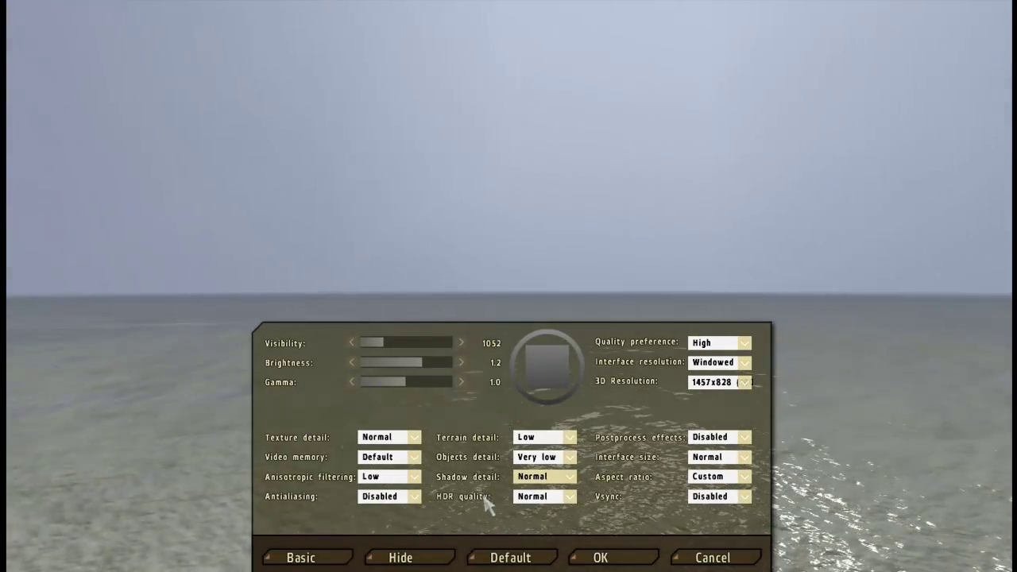
left_click(540, 496)
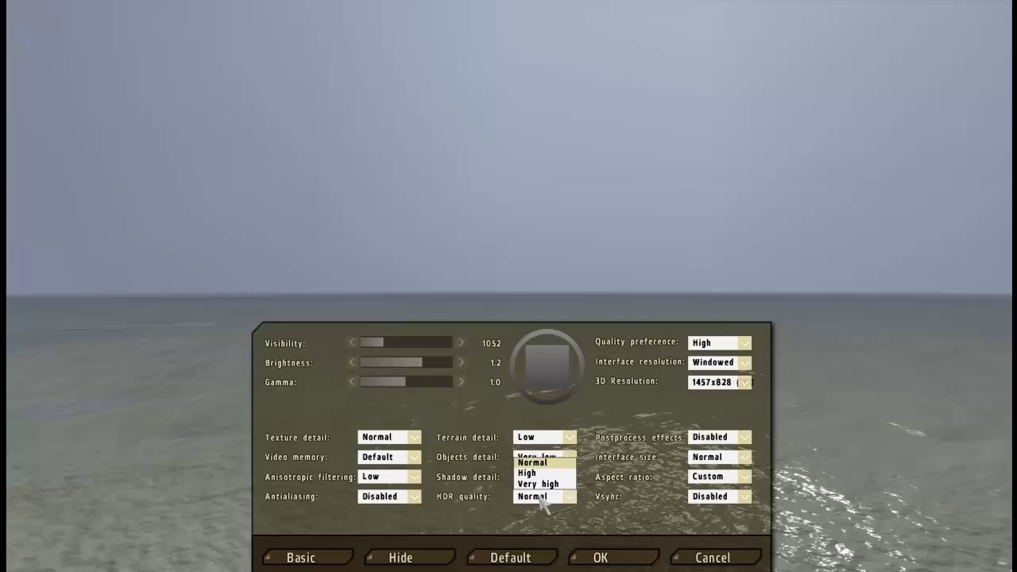
left_click(540, 495)
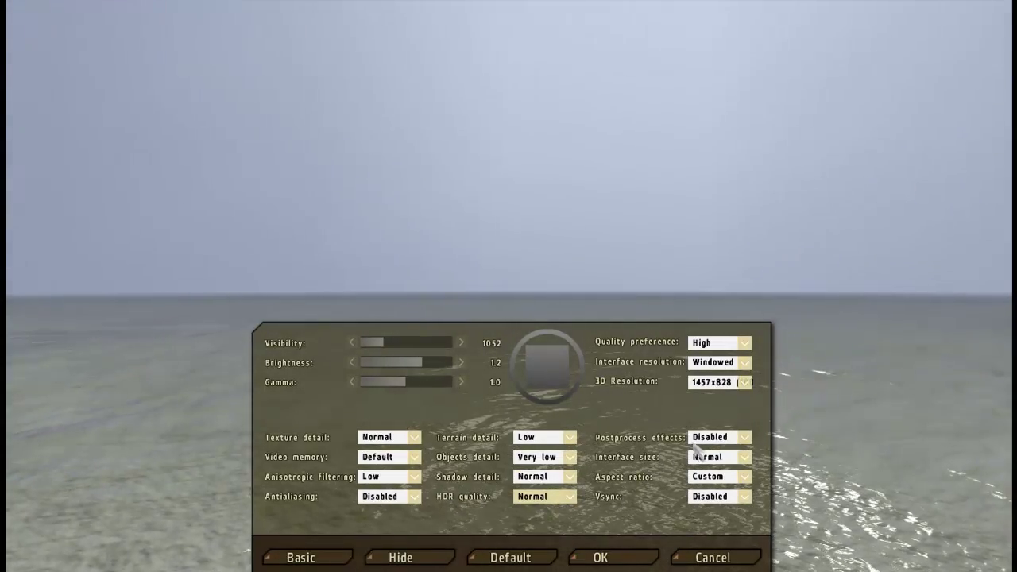
- Review the choices for postprocess effects and interface size without changing them
left_click(693, 443)
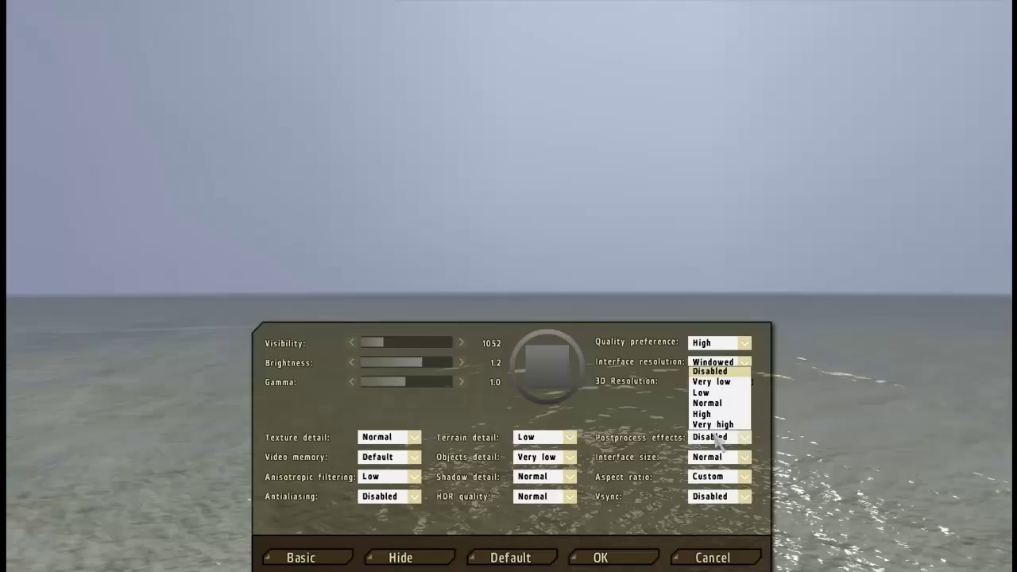
left_click(718, 440)
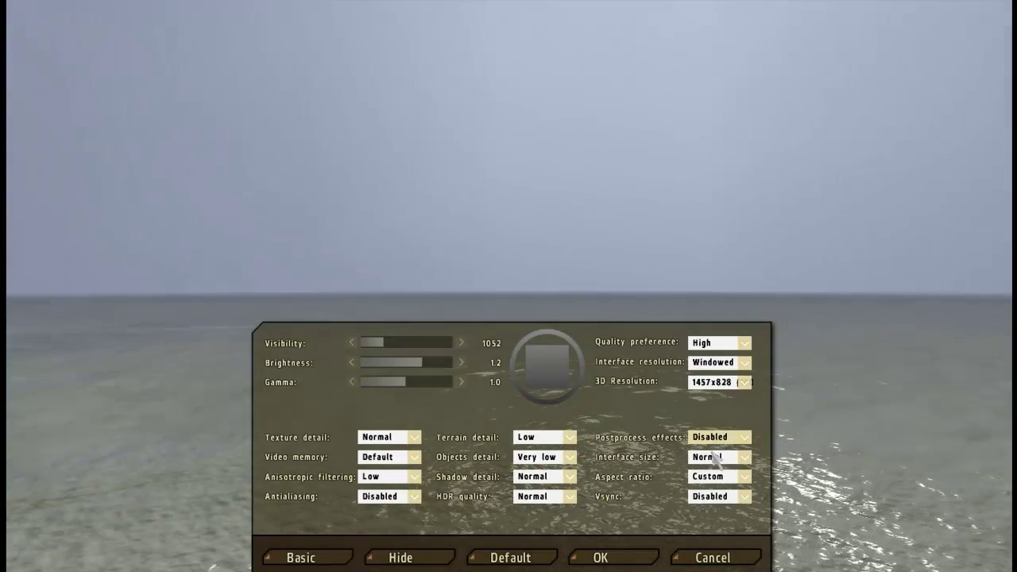
left_click(715, 461)
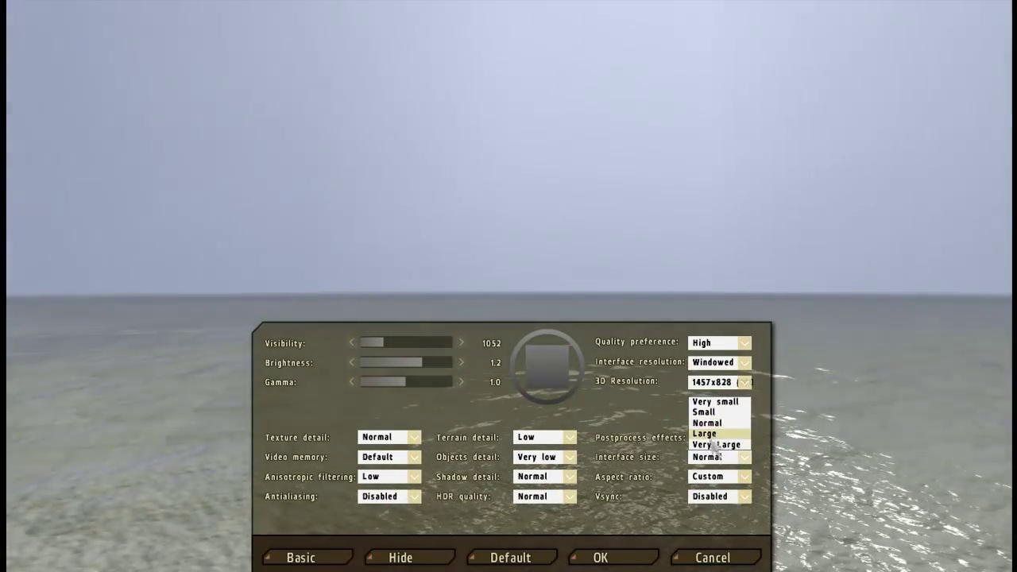
left_click(709, 464)
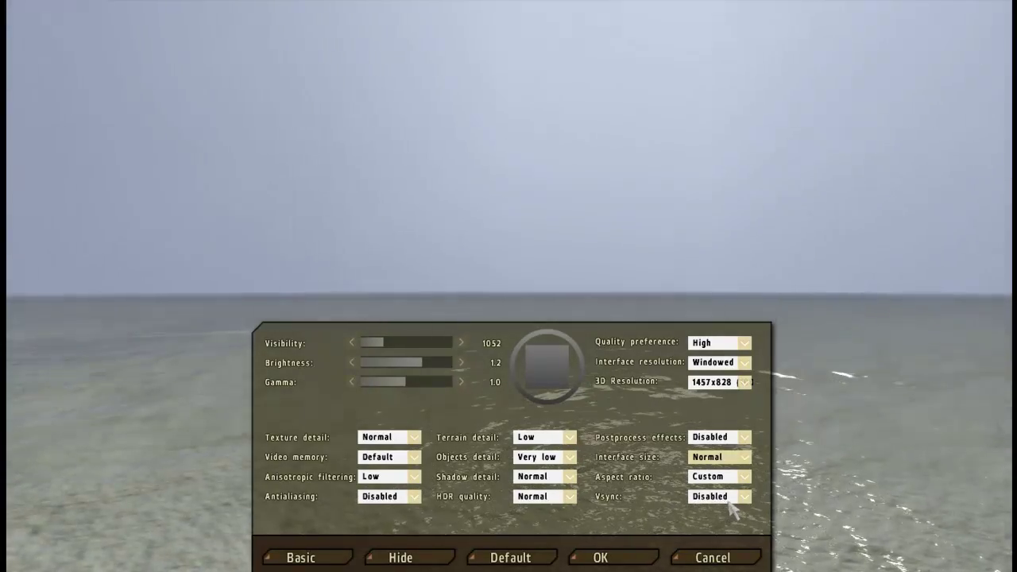
- Set Vsync to Disabled, then accept the video options and return to the main menu
left_click(731, 504)
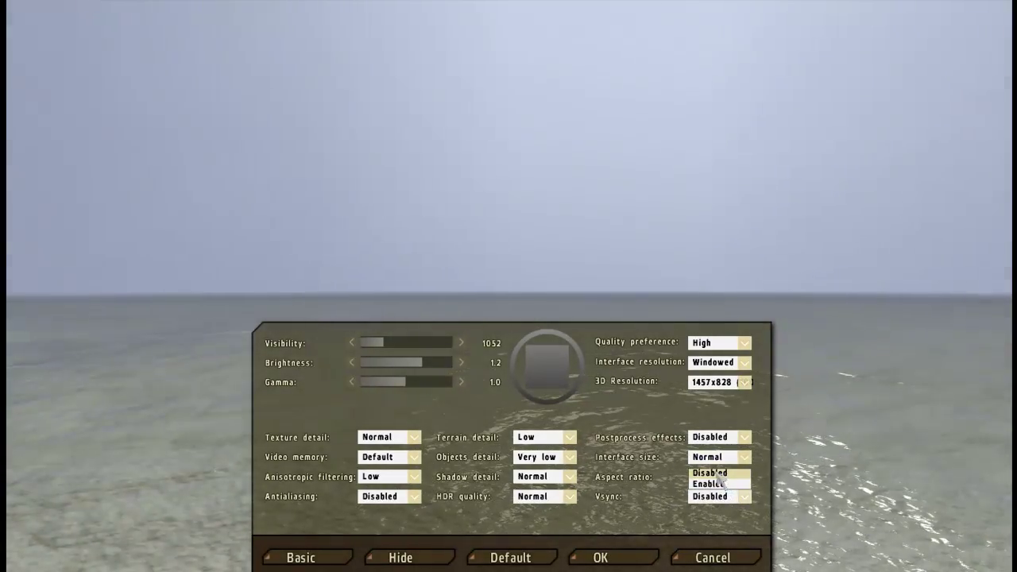
left_click(696, 476)
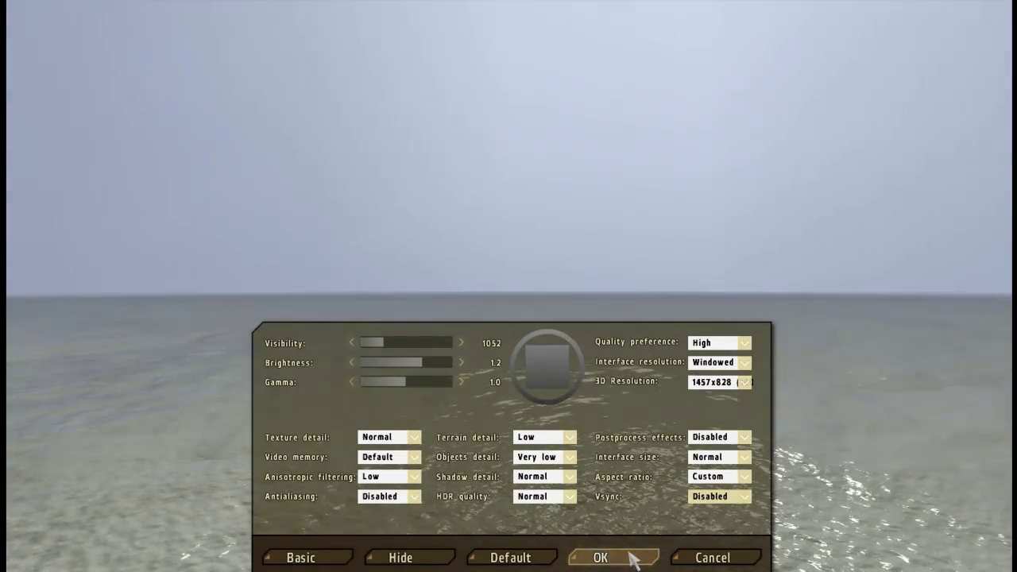
left_click(636, 554)
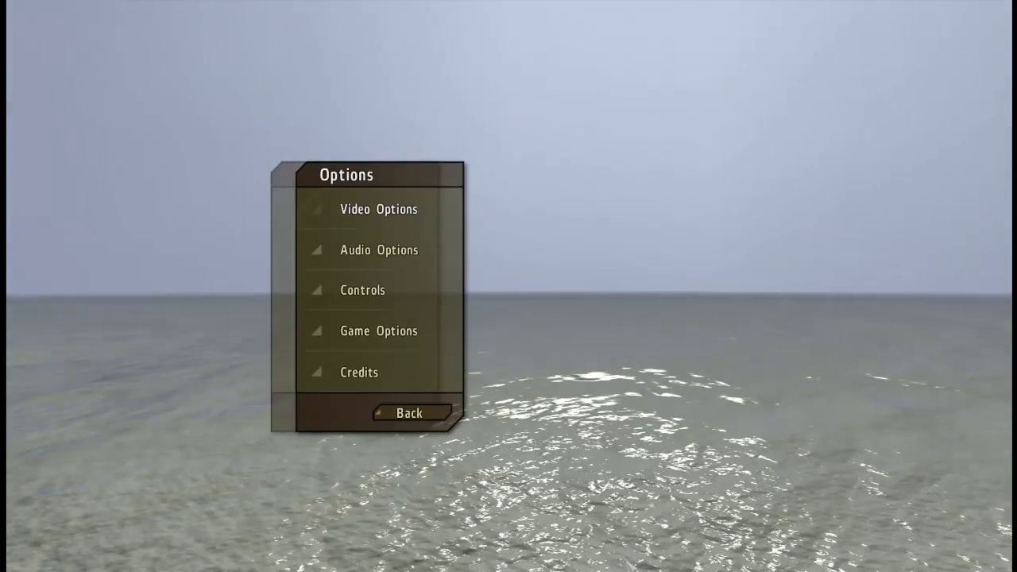
left_click(403, 418)
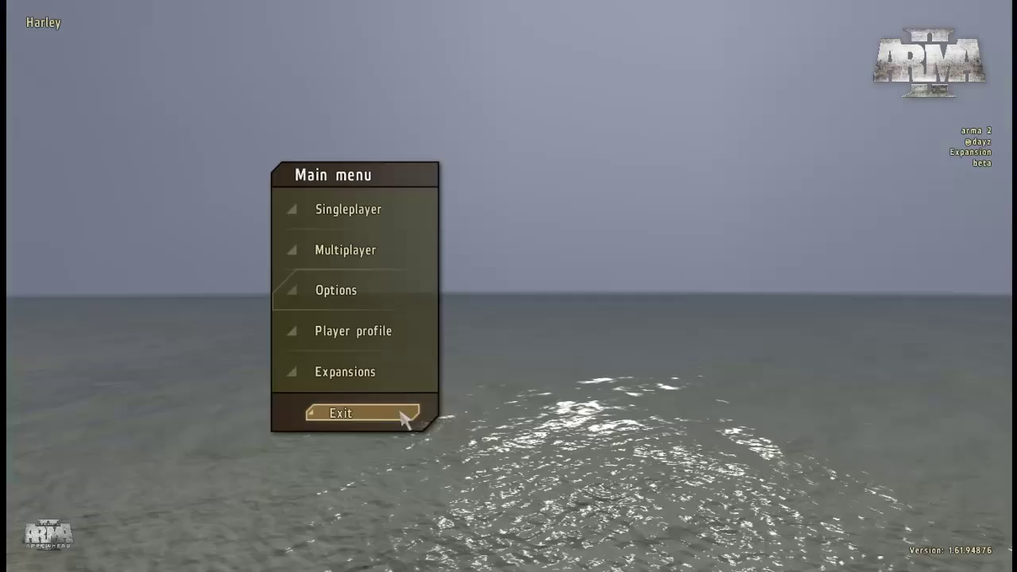